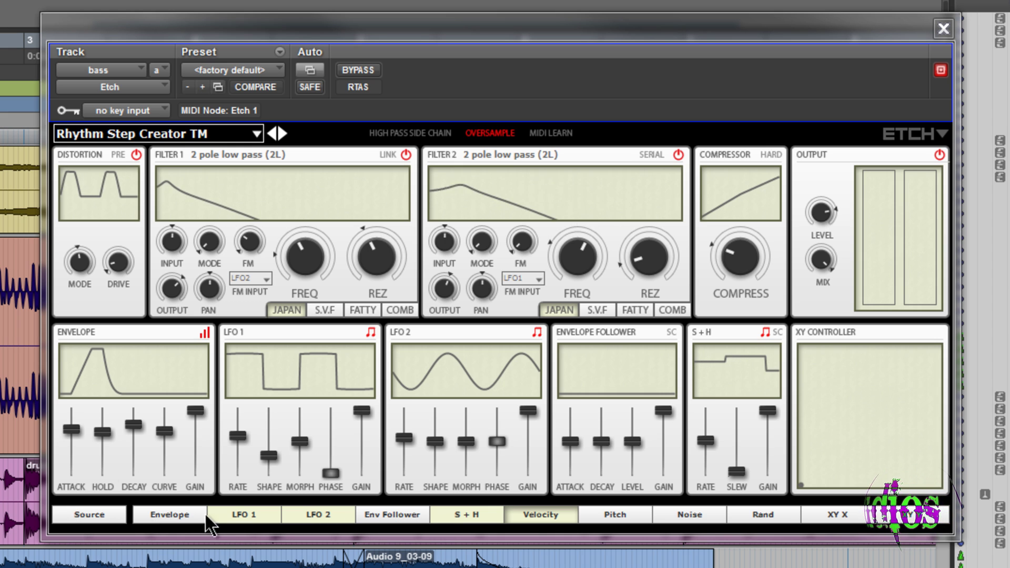
# - Switch the distortion to Post and back to Pre, and raise its mode setting
pyautogui.moveTo(295, 270)
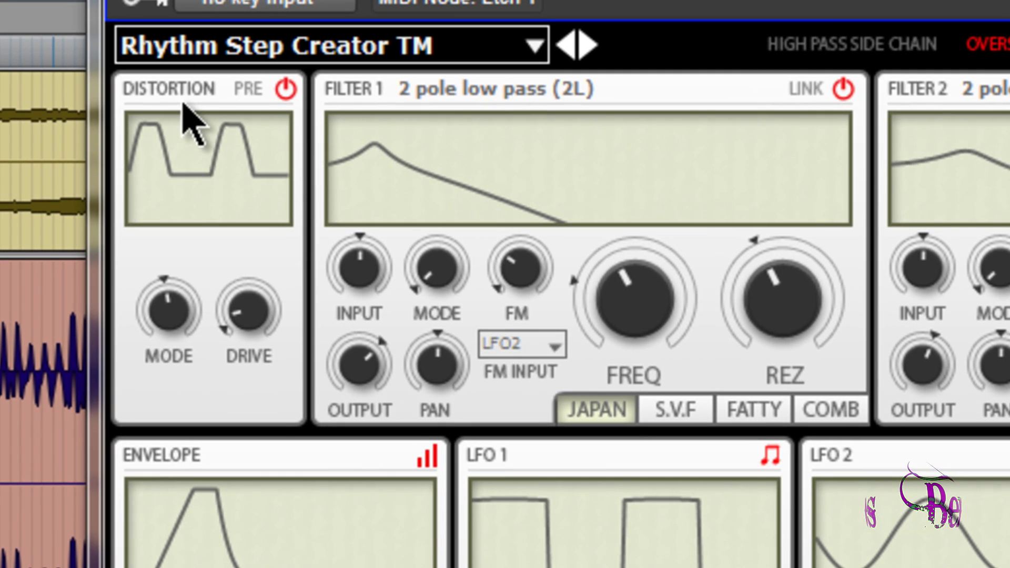
pyautogui.click(248, 89)
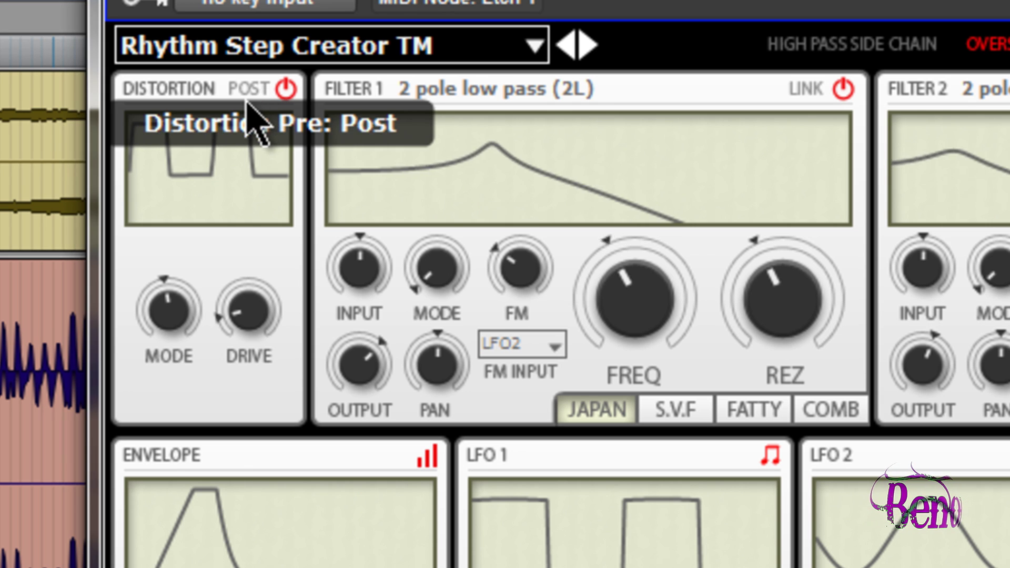
pyautogui.click(250, 89)
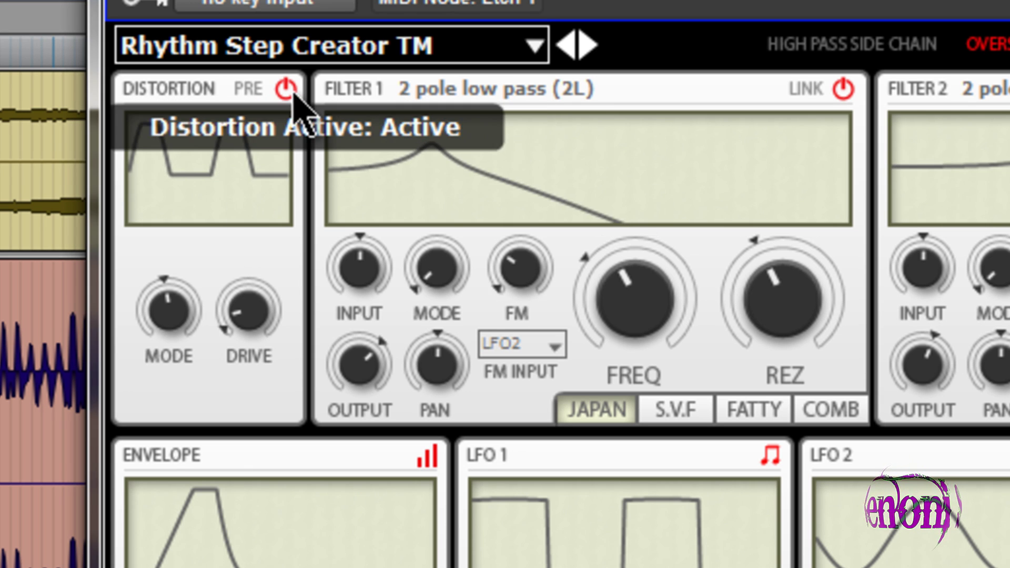
pyautogui.moveTo(169, 334); pyautogui.dragTo(199, 368)
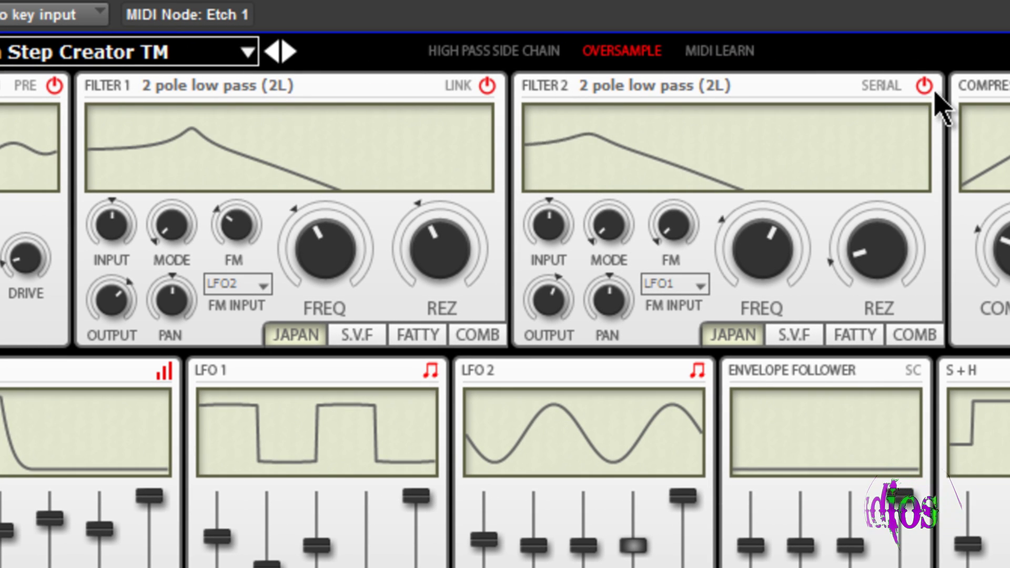
# - Switch the filter layout to Parallel and back to Serial, and raise both filters' frequencies together using Link
pyautogui.click(886, 87)
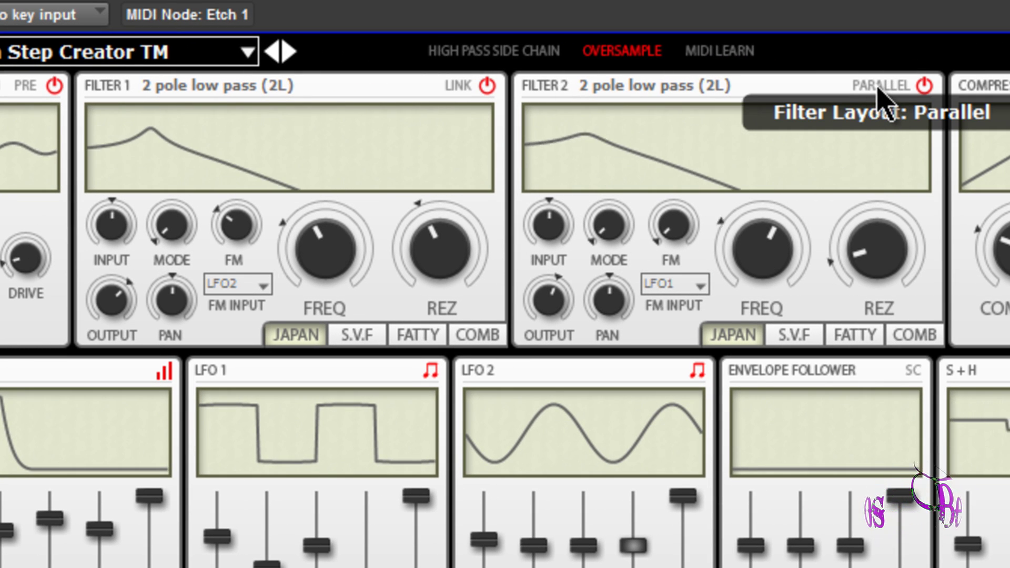
pyautogui.click(886, 87)
pyautogui.click(458, 86)
pyautogui.moveTo(344, 276)
pyautogui.mouseDown()
pyautogui.moveTo(361, 244)
pyautogui.moveTo(342, 293)
pyautogui.moveTo(344, 273)
pyautogui.mouseUp()
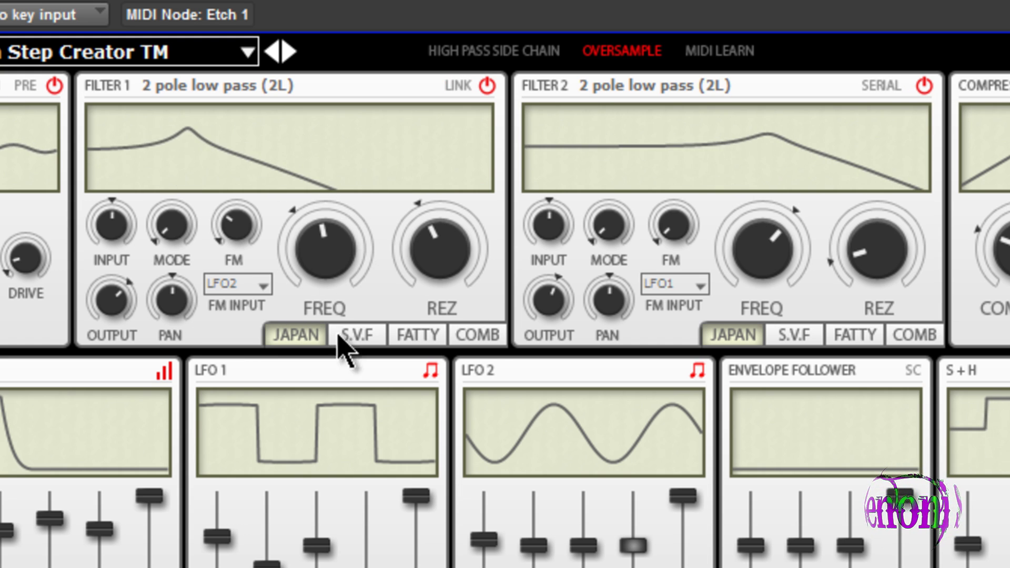
# - Try the Comb, Fatty and S.V.F types on filter 1 and return it to Japan
pyautogui.click(473, 336)
pyautogui.click(421, 337)
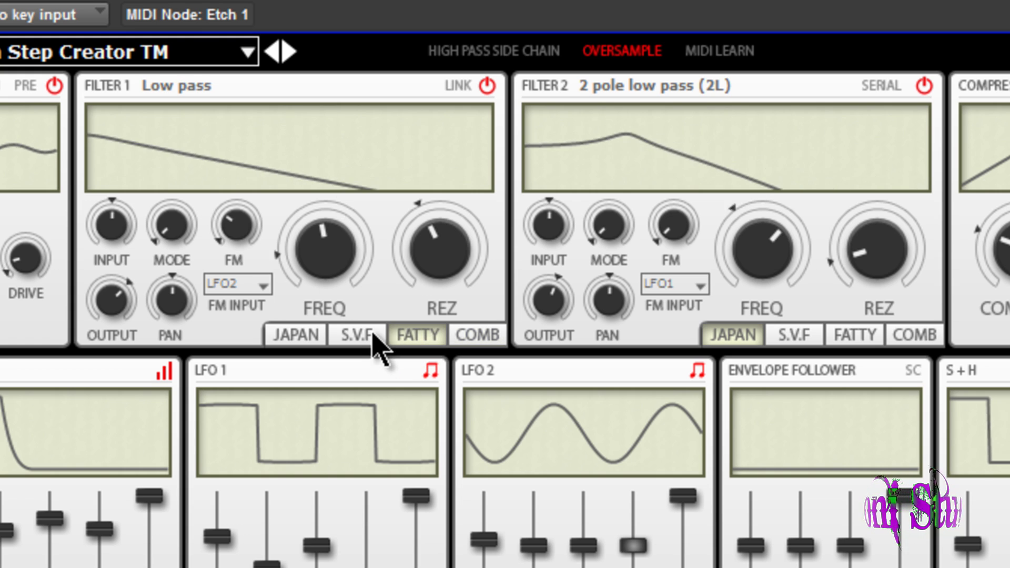
pyautogui.click(363, 336)
pyautogui.click(275, 339)
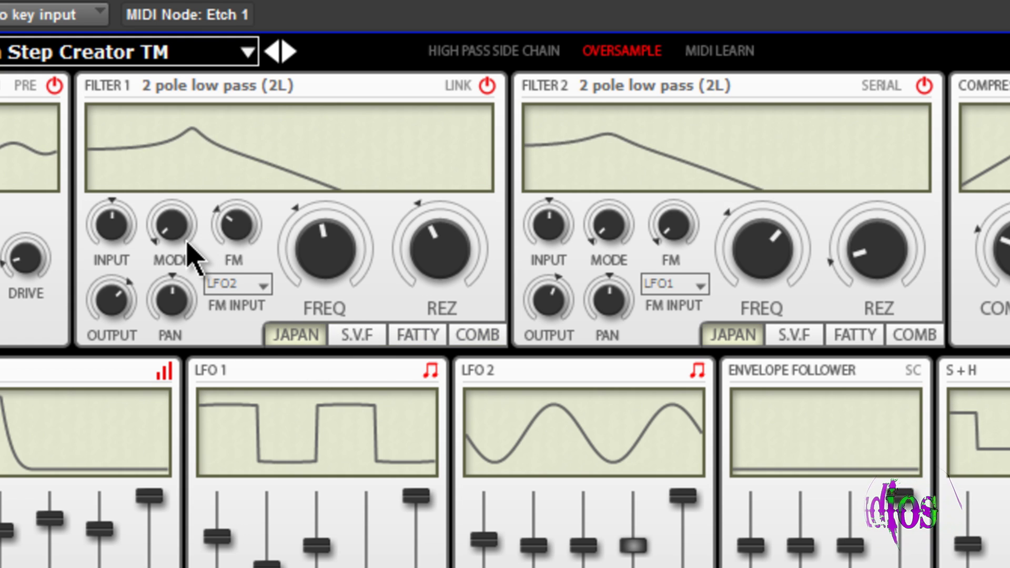
# - Try out other mode and FM amount settings on filter 1
pyautogui.moveTo(184, 243); pyautogui.dragTo(142, 113)
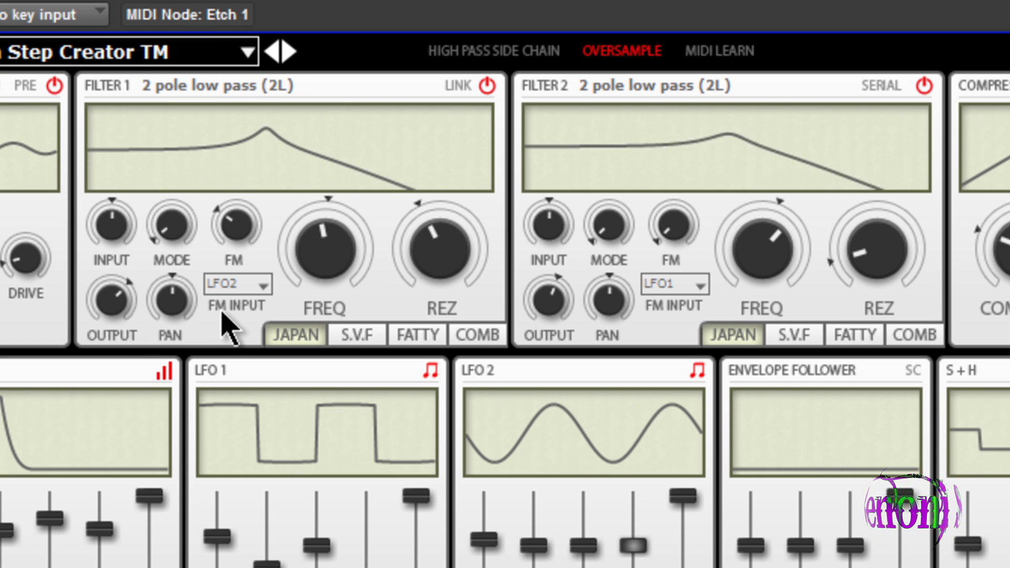
pyautogui.moveTo(172, 225); pyautogui.dragTo(304, 254)
pyautogui.moveTo(221, 223); pyautogui.dragTo(272, 177)
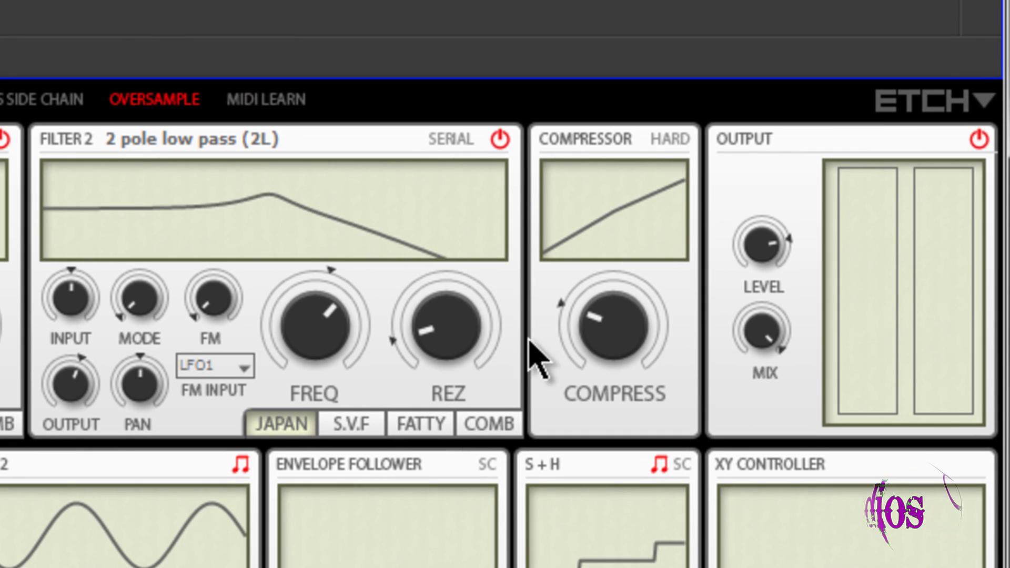
# - Switch the compressor to Soft and back to Hard, and raise the compression amount
pyautogui.click(654, 276)
pyautogui.click(671, 138)
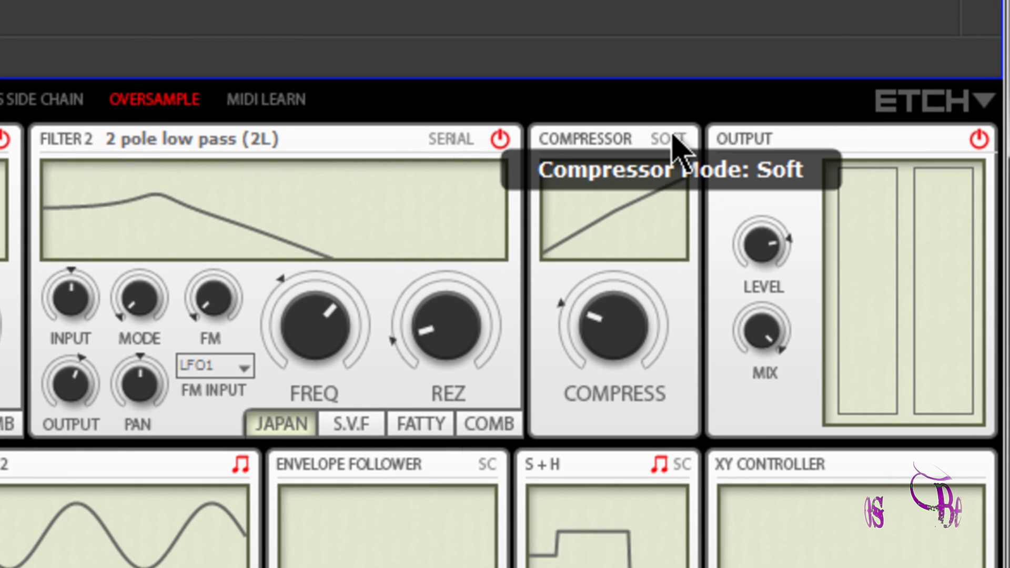
pyautogui.click(673, 144)
pyautogui.moveTo(647, 368); pyautogui.dragTo(658, 203)
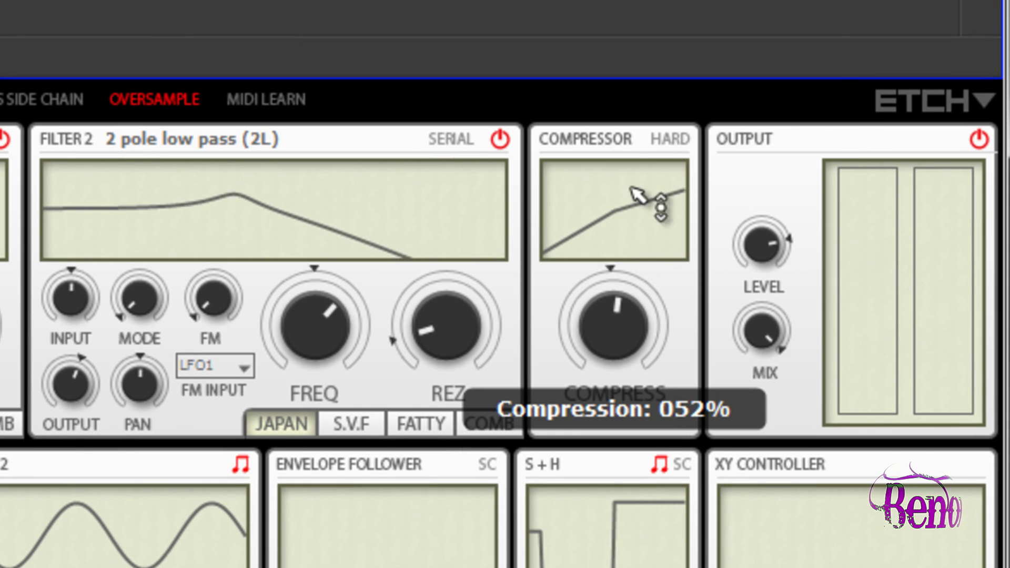
pyautogui.click(679, 157)
pyautogui.click(681, 153)
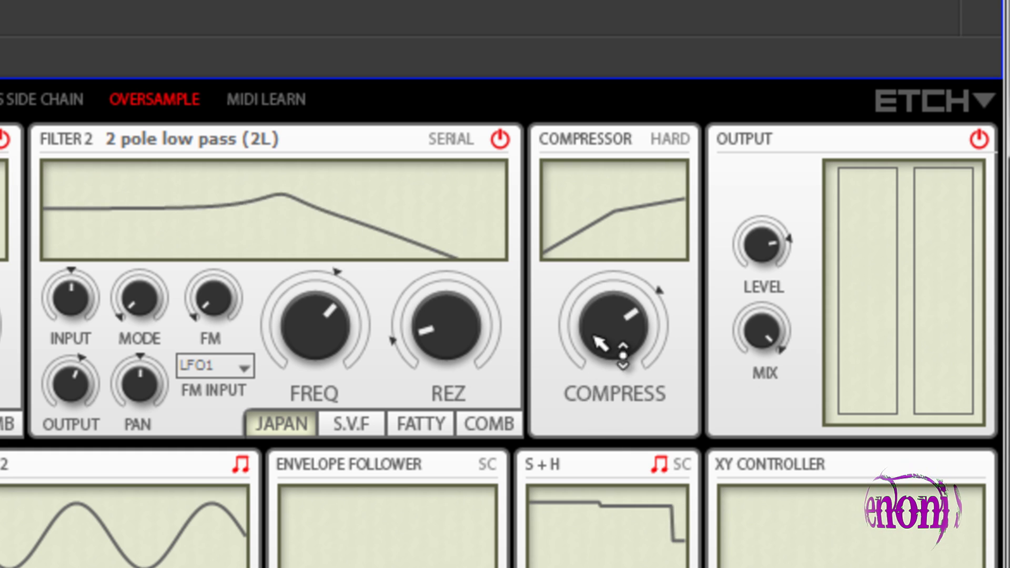
pyautogui.moveTo(613, 343); pyautogui.dragTo(642, 349)
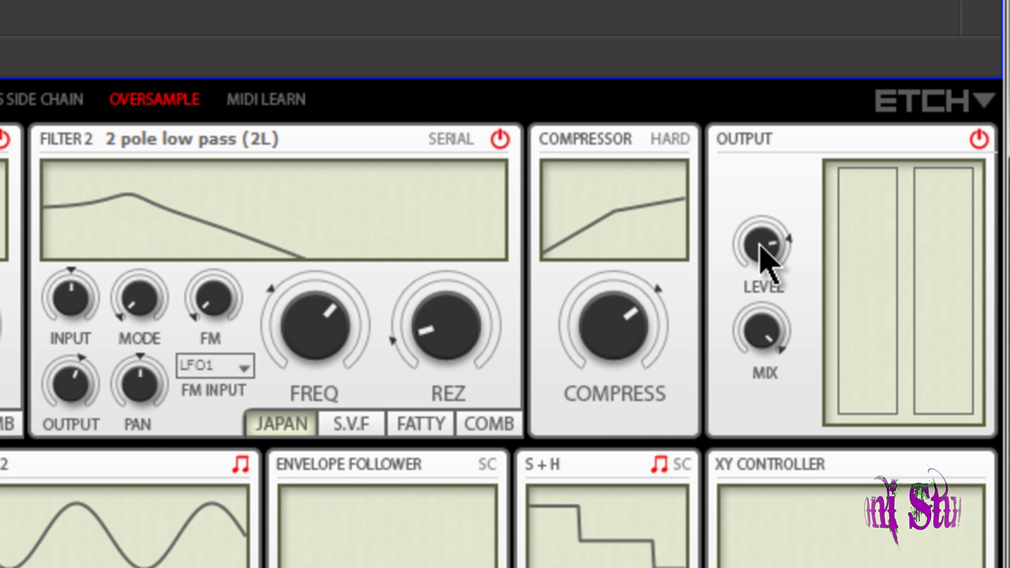
# - Toggle Etch's own bypass and the host bypass on and off, and try moving the XY controller's point
pyautogui.moveTo(763, 331); pyautogui.dragTo(989, 326)
pyautogui.click(978, 139)
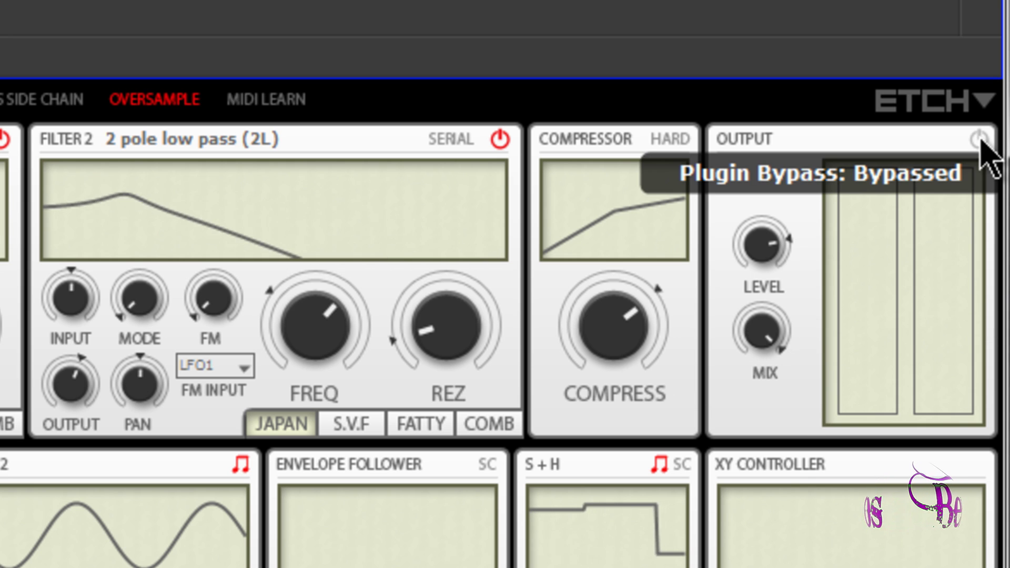
pyautogui.click(979, 139)
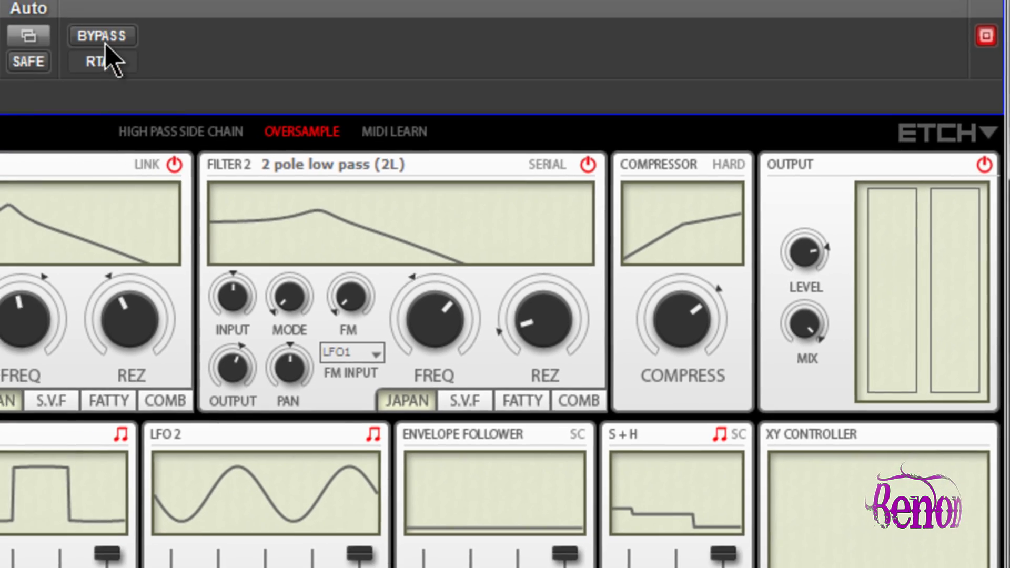
pyautogui.click(105, 42)
pyautogui.click(98, 42)
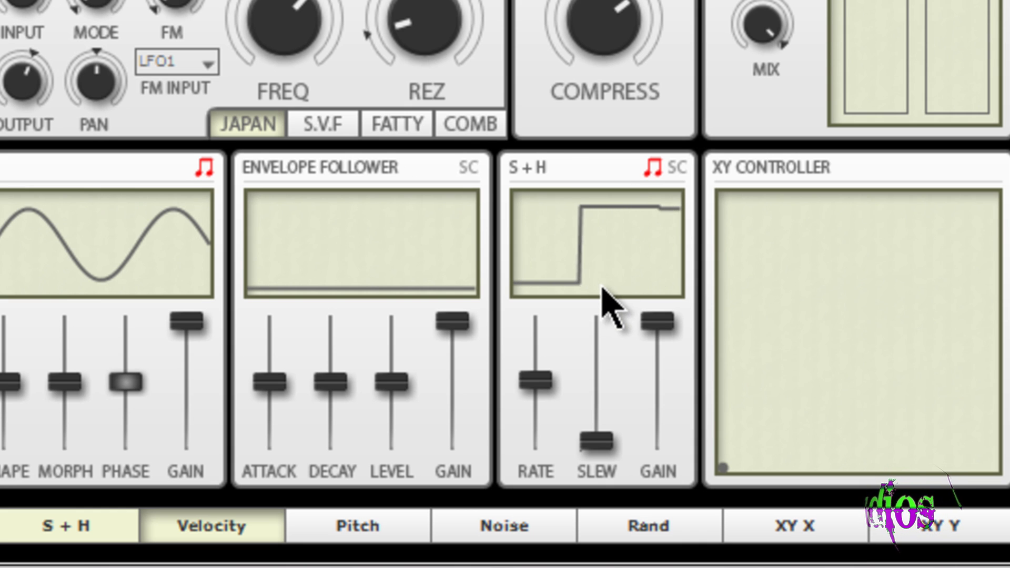
pyautogui.moveTo(726, 462)
pyautogui.mouseDown()
pyautogui.moveTo(890, 390)
pyautogui.moveTo(733, 254)
pyautogui.moveTo(859, 284)
pyautogui.moveTo(719, 469)
pyautogui.mouseUp()
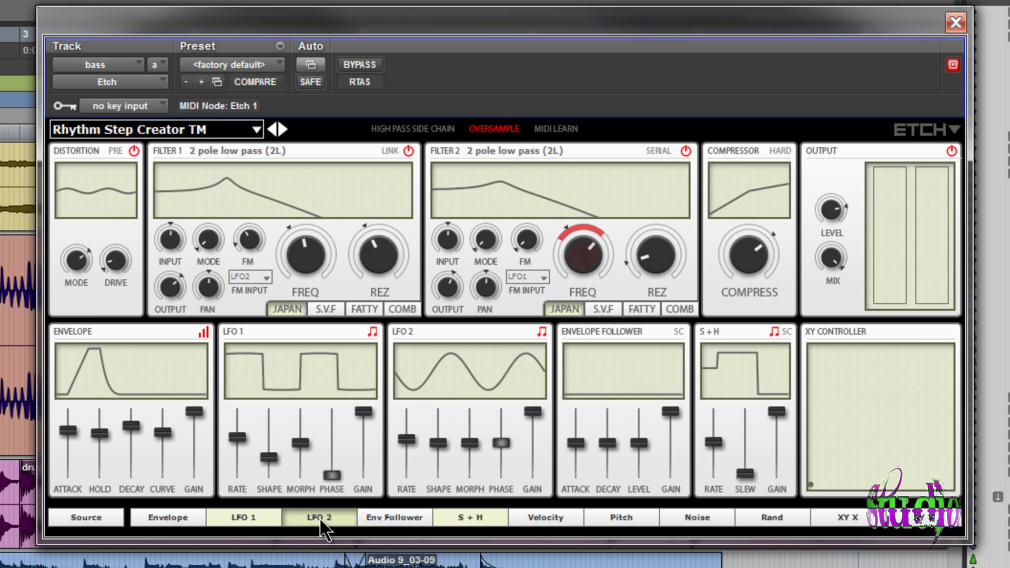
# - Set filter 2's resonance to 48%, modulate it from LFO 2, and speed up LFO 2's rate
pyautogui.moveTo(660, 256); pyautogui.dragTo(669, 179)
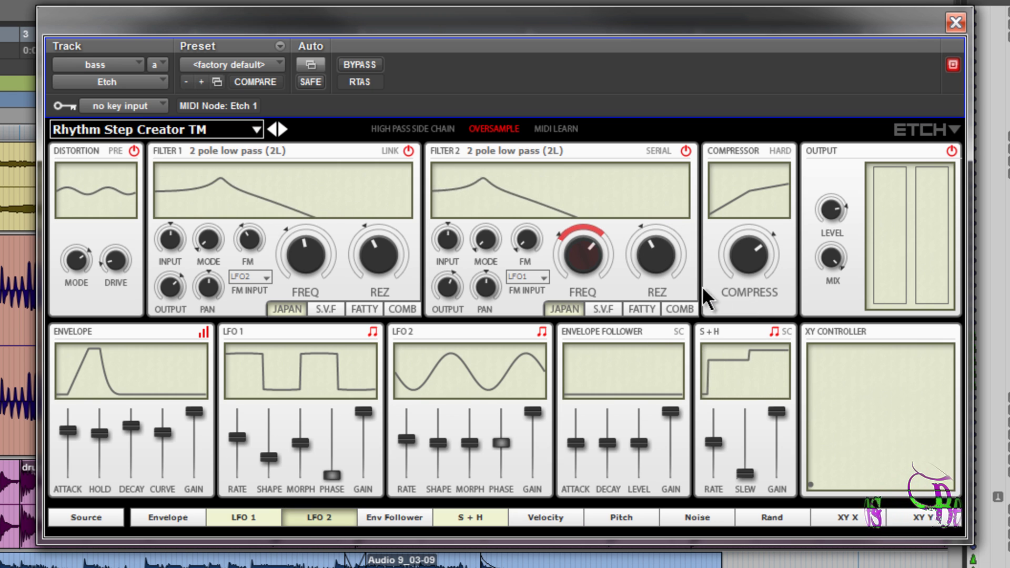
pyautogui.moveTo(652, 253); pyautogui.dragTo(658, 308)
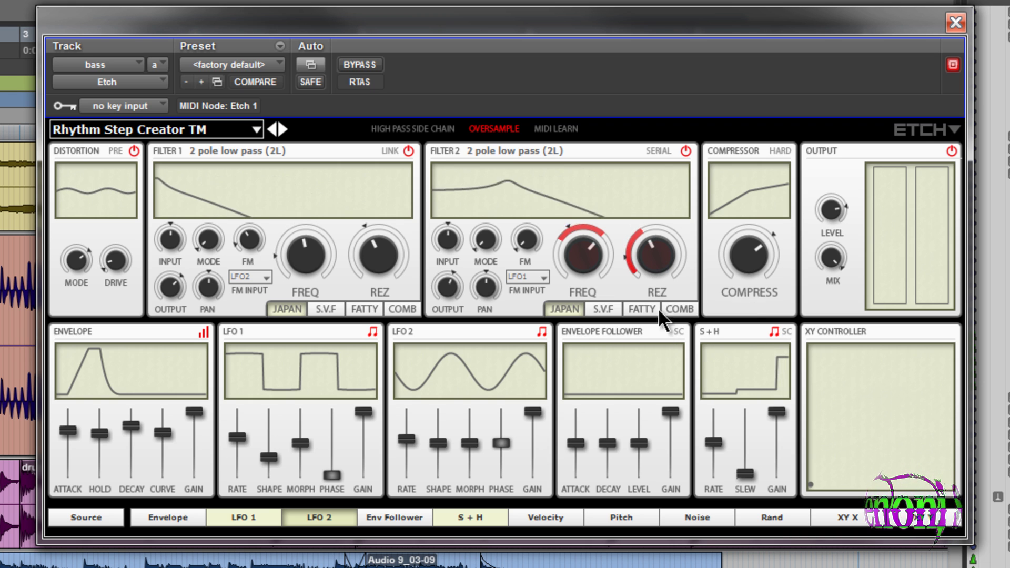
pyautogui.moveTo(661, 254); pyautogui.dragTo(629, 269)
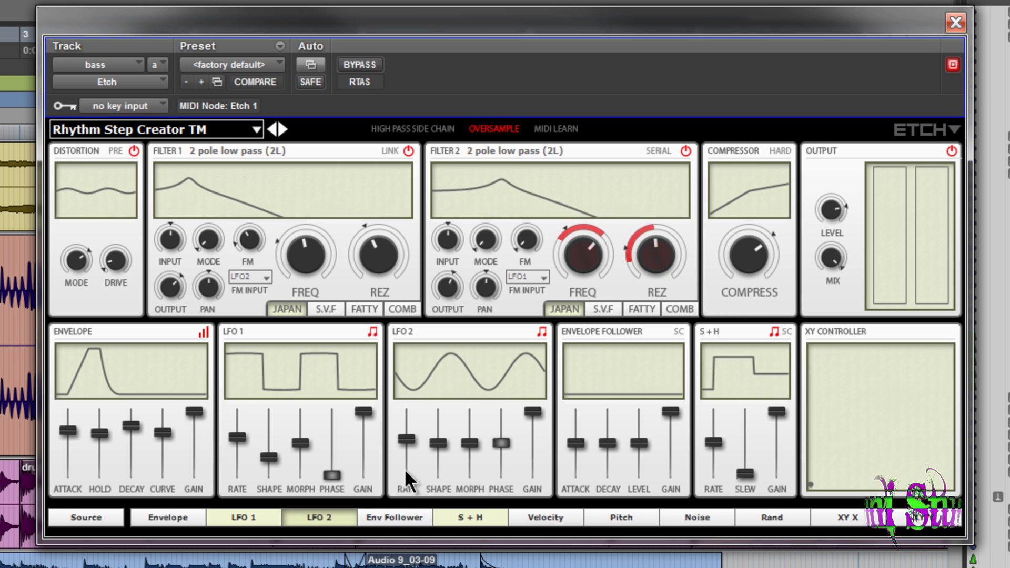
pyautogui.moveTo(410, 437)
pyautogui.mouseDown()
pyautogui.moveTo(413, 409)
pyautogui.moveTo(406, 475)
pyautogui.moveTo(407, 446)
pyautogui.mouseUp()
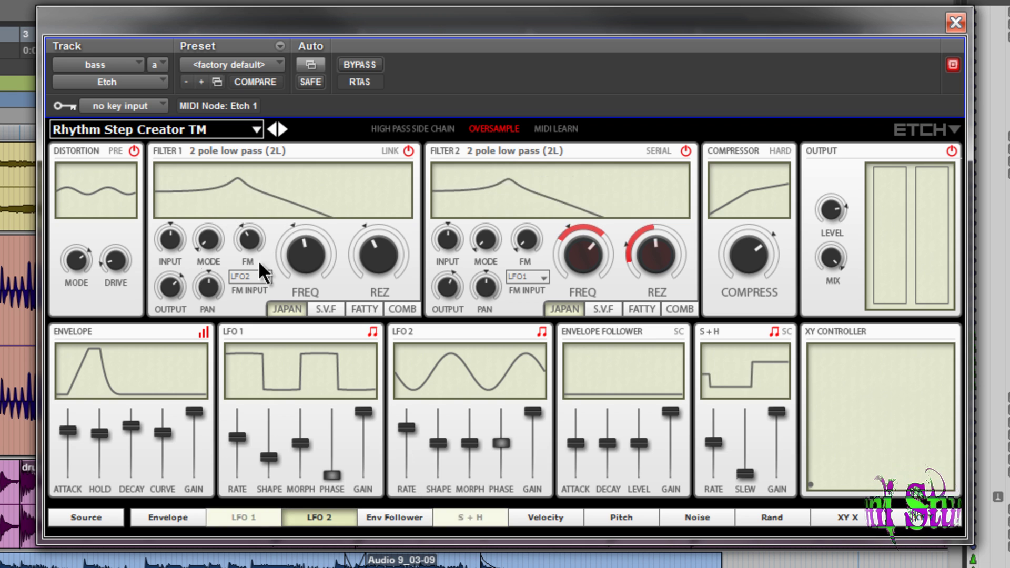
# - Review the LFO 1 and S+H modulation assignments, and reduce LFO 2's modulation depth on filter 2's resonance
pyautogui.click(226, 518)
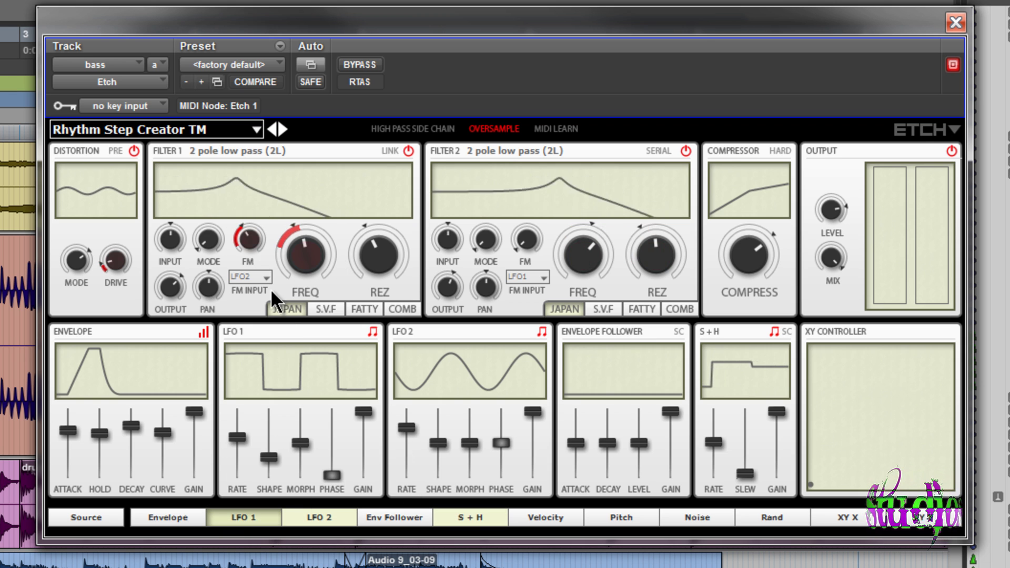
pyautogui.click(460, 512)
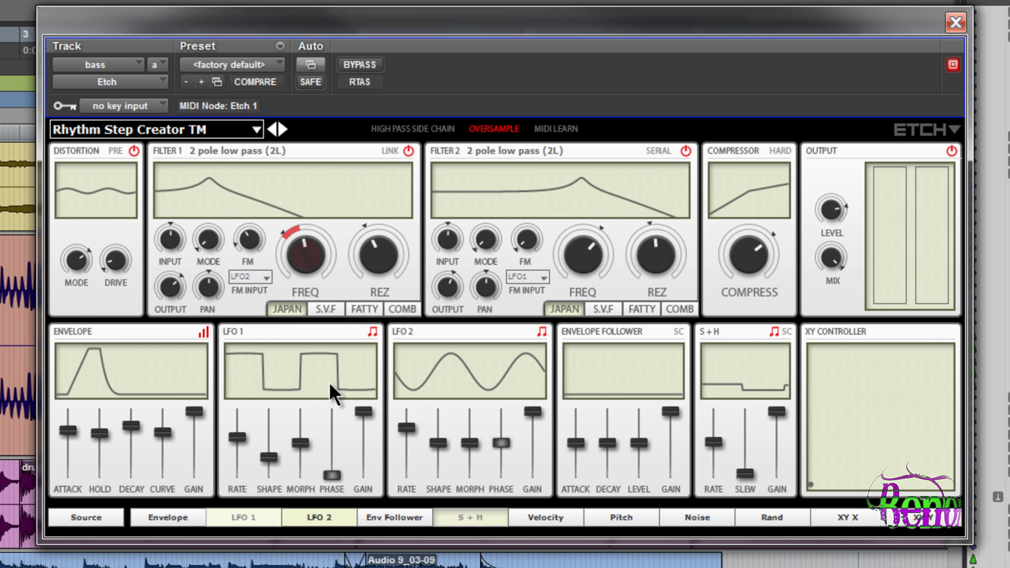
pyautogui.click(320, 517)
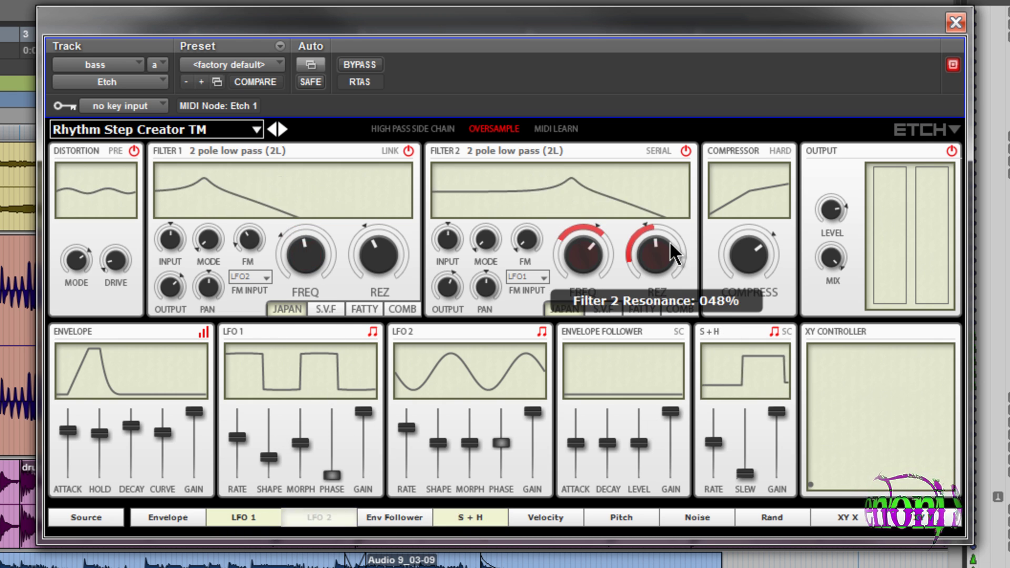
pyautogui.moveTo(628, 243); pyautogui.dragTo(655, 193)
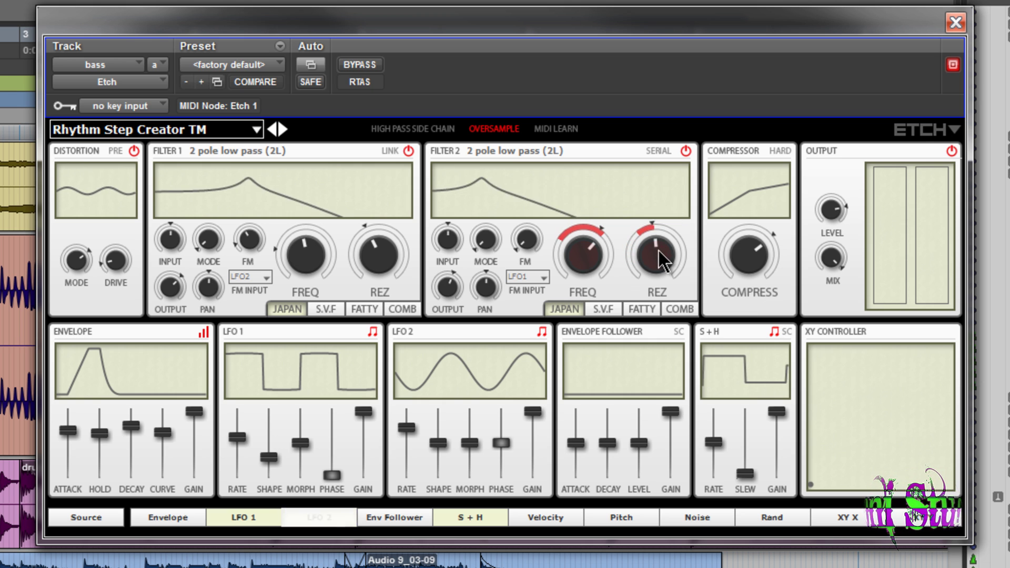
# - Use LFO 1 to modulate filter 2's resonance as well as LFO 1's own rate and shape
pyautogui.click(257, 518)
pyautogui.moveTo(670, 246); pyautogui.dragTo(654, 213)
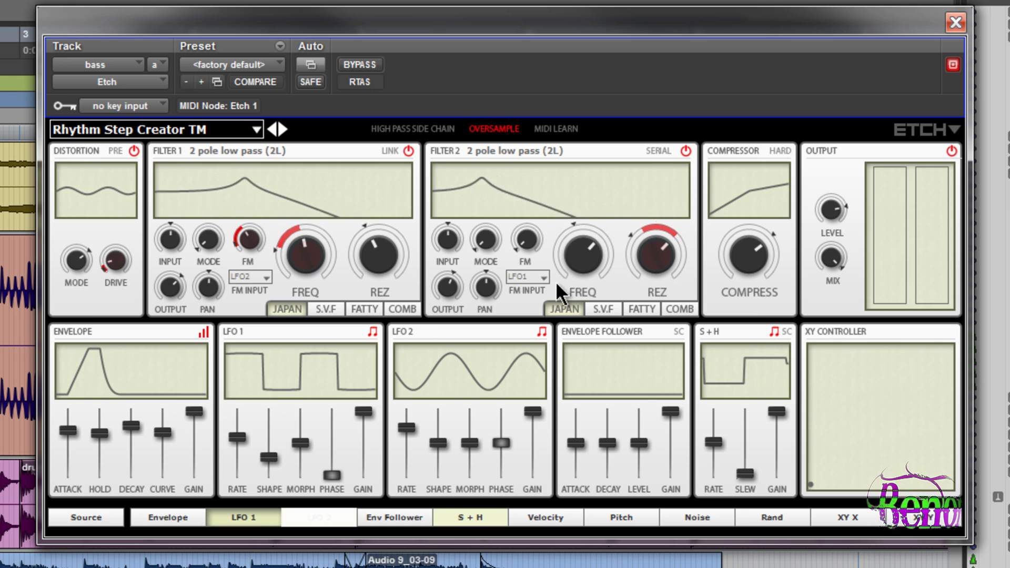
pyautogui.moveTo(237, 436); pyautogui.dragTo(248, 387)
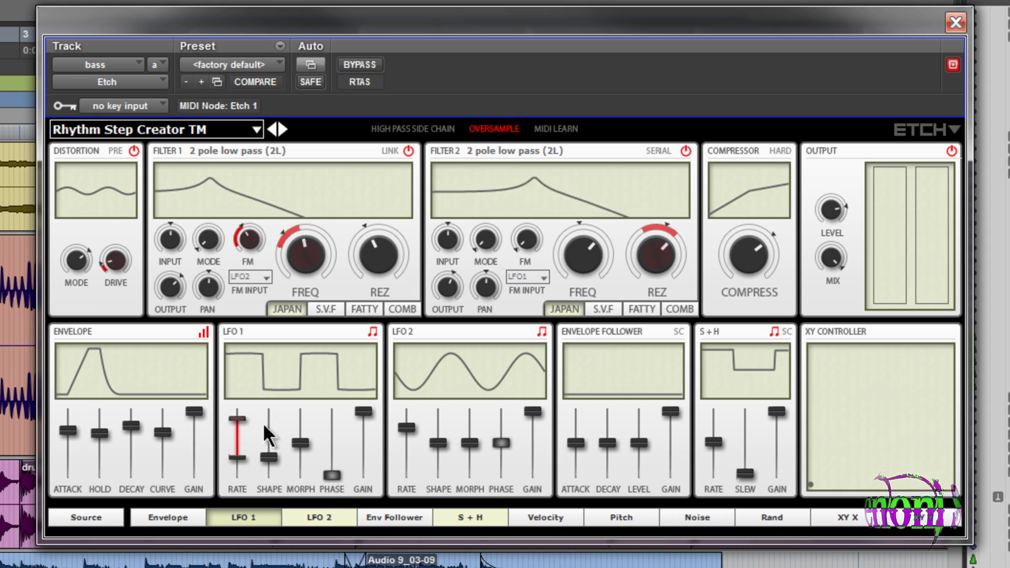
pyautogui.moveTo(273, 438)
pyautogui.mouseDown()
pyautogui.moveTo(280, 394)
pyautogui.moveTo(280, 419)
pyautogui.mouseUp()
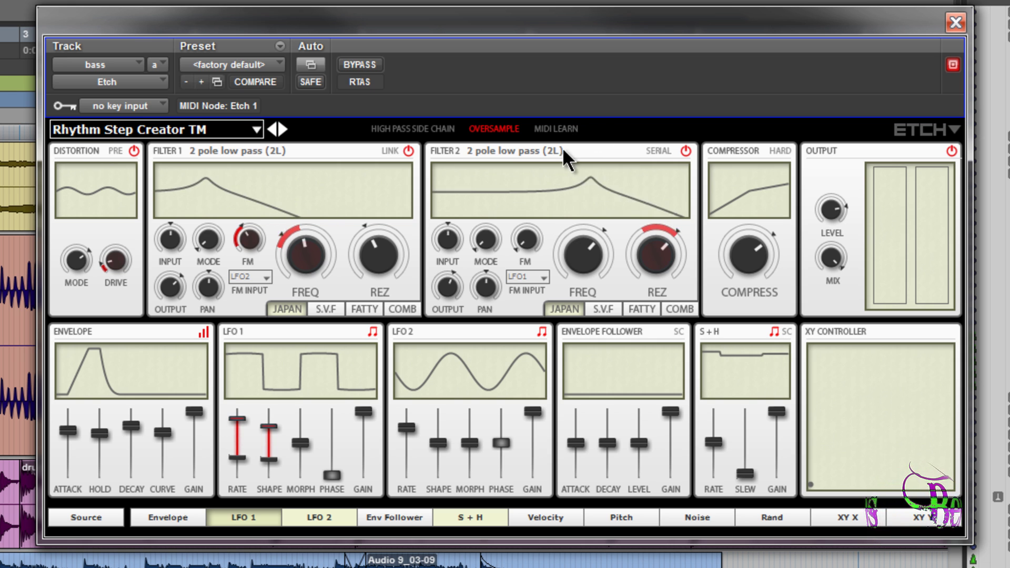
# - Use MIDI Learn to map filter 2's frequency to M 1.37 and its resonance to M 1.40
pyautogui.click(558, 130)
pyautogui.click(653, 259)
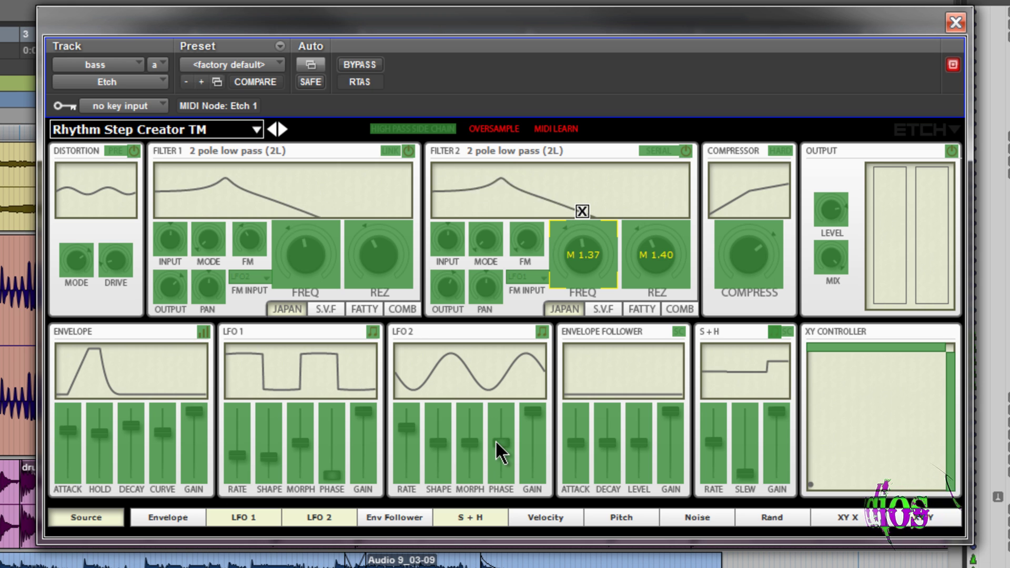
pyautogui.click(555, 128)
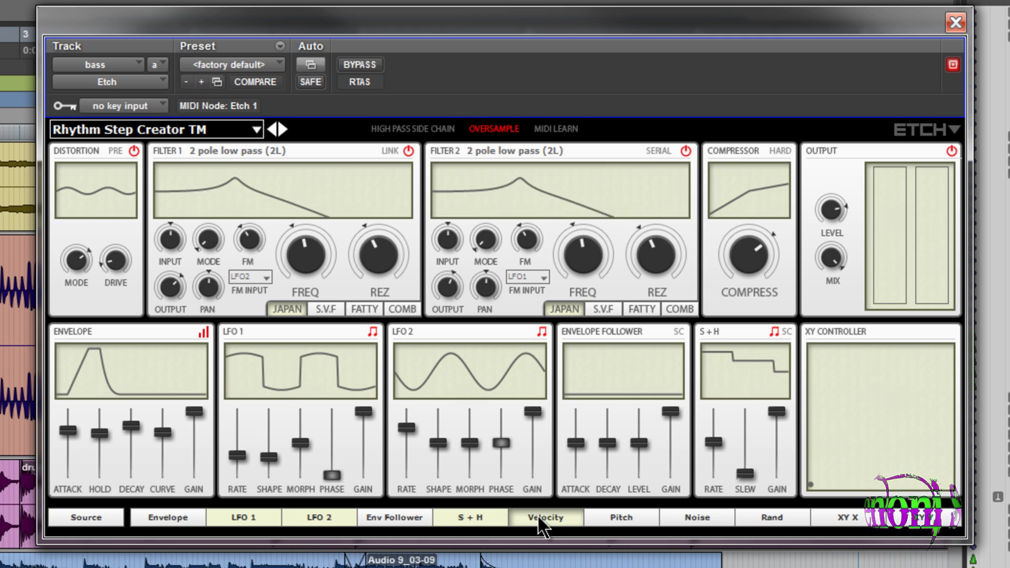
# - Modulate filter 1's resonance from Velocity and lower LFO 2's rate
pyautogui.moveTo(371, 228)
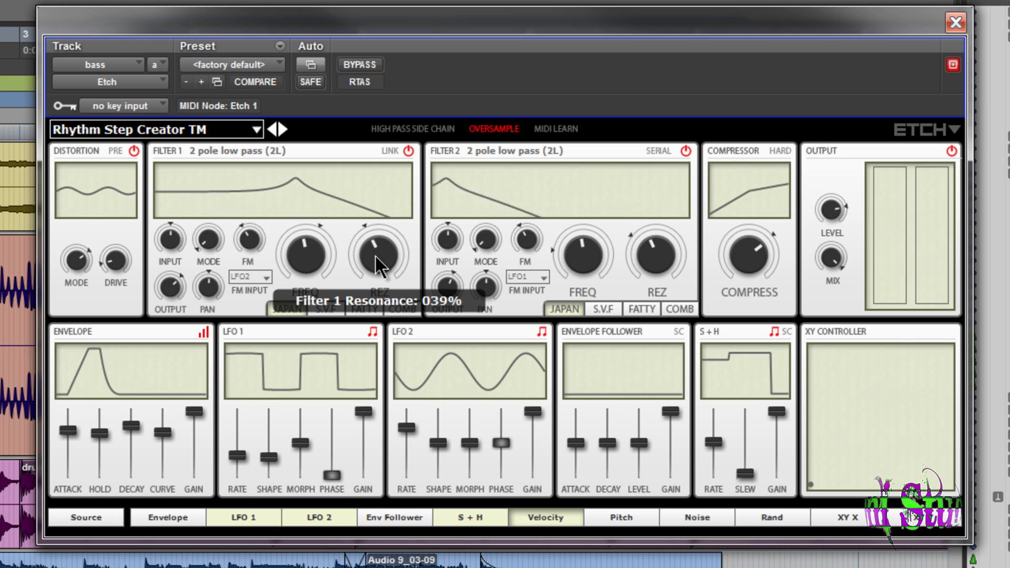
pyautogui.moveTo(364, 223); pyautogui.dragTo(351, 254)
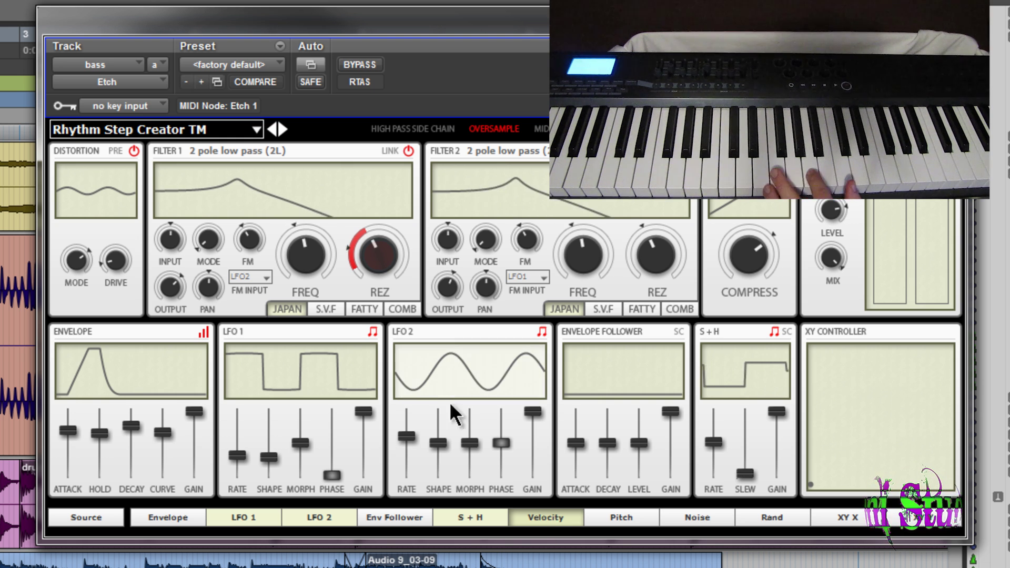
pyautogui.moveTo(387, 257)
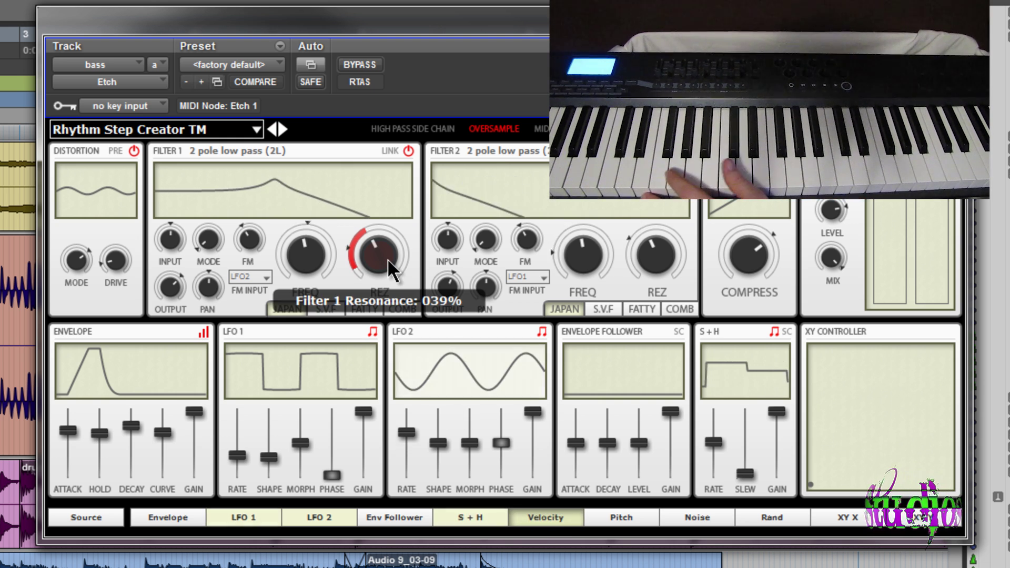
pyautogui.moveTo(407, 436); pyautogui.dragTo(415, 459)
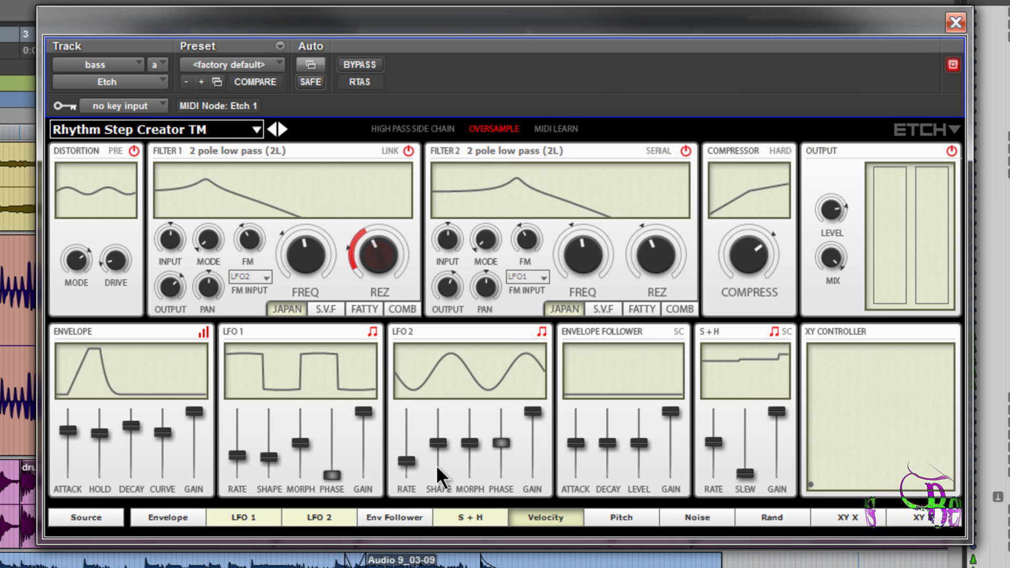
pyautogui.moveTo(438, 468)
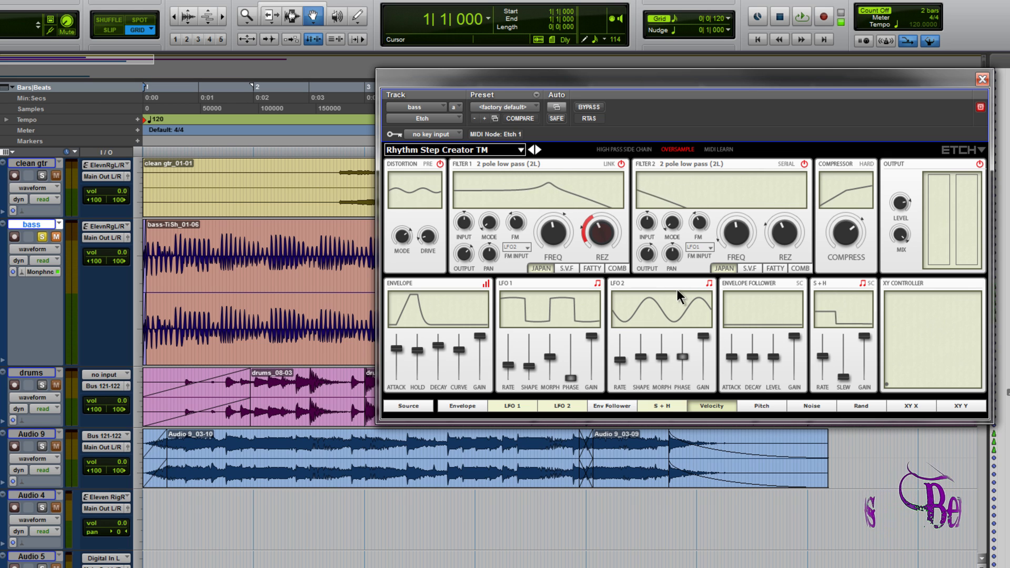
pyautogui.scroll(-5, 163, 445)
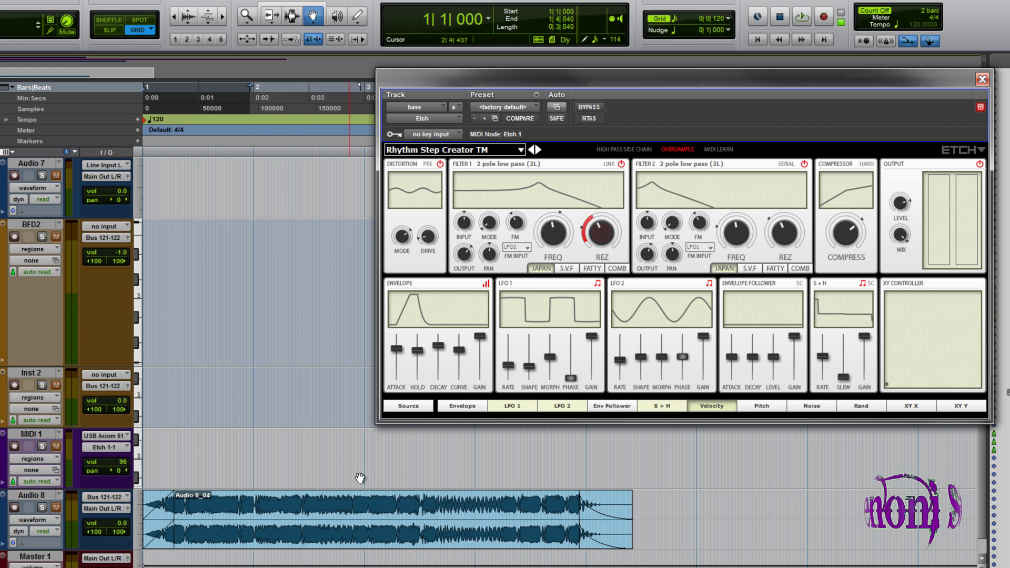
pyautogui.scroll(8, 216, 452)
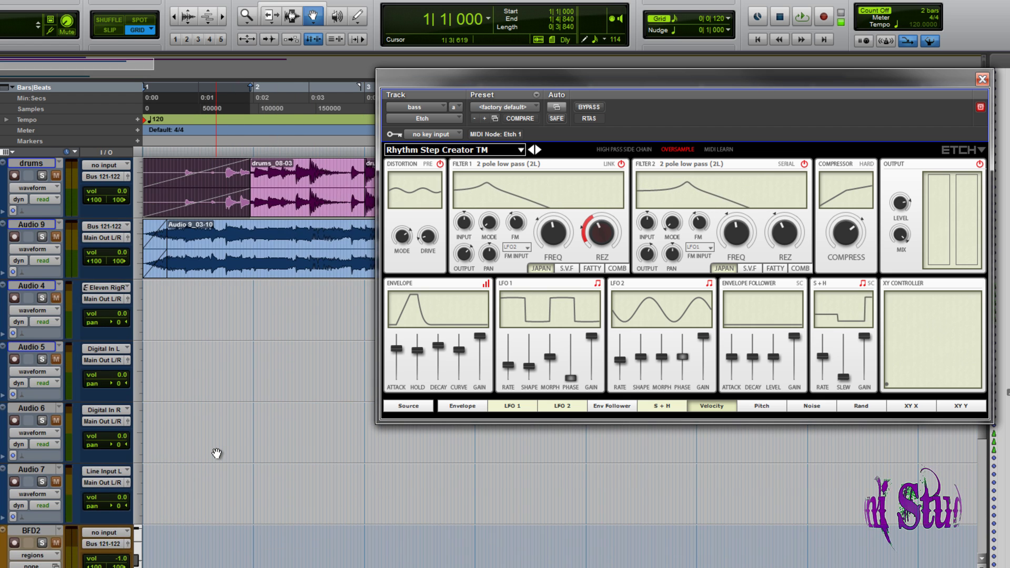
pyautogui.moveTo(681, 363)
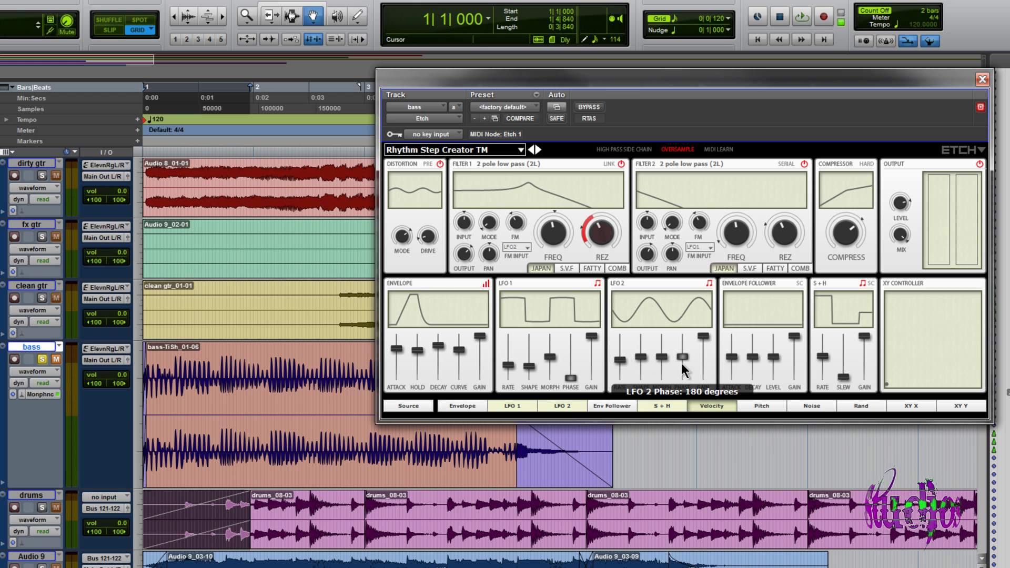
pyautogui.scroll(-2, 676, 361)
pyautogui.moveTo(837, 240)
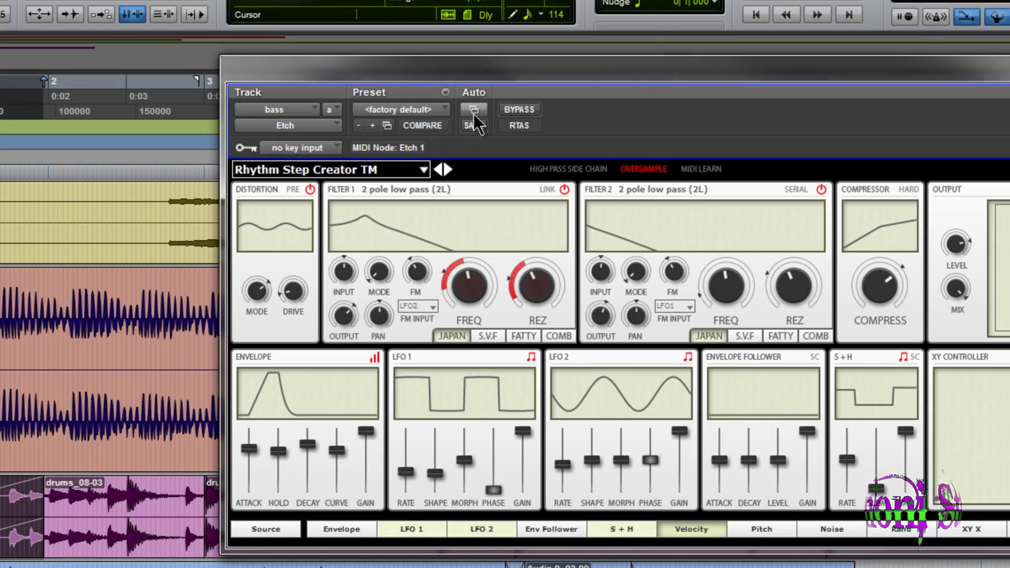
# - Enable plug-in automation for Etch's 54: Mix parameter on the bass track
pyautogui.click(486, 109)
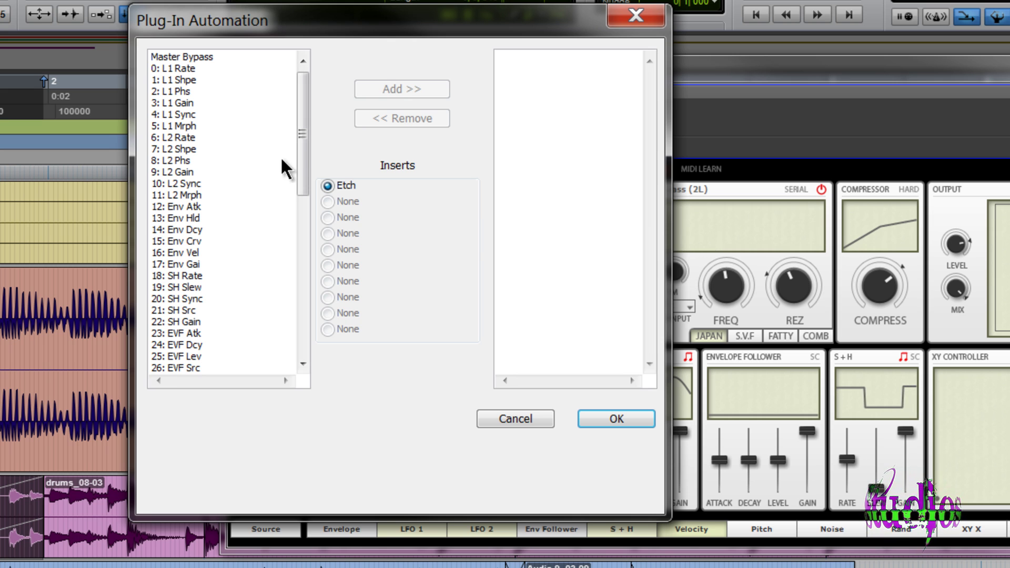
pyautogui.moveTo(309, 90); pyautogui.dragTo(303, 282)
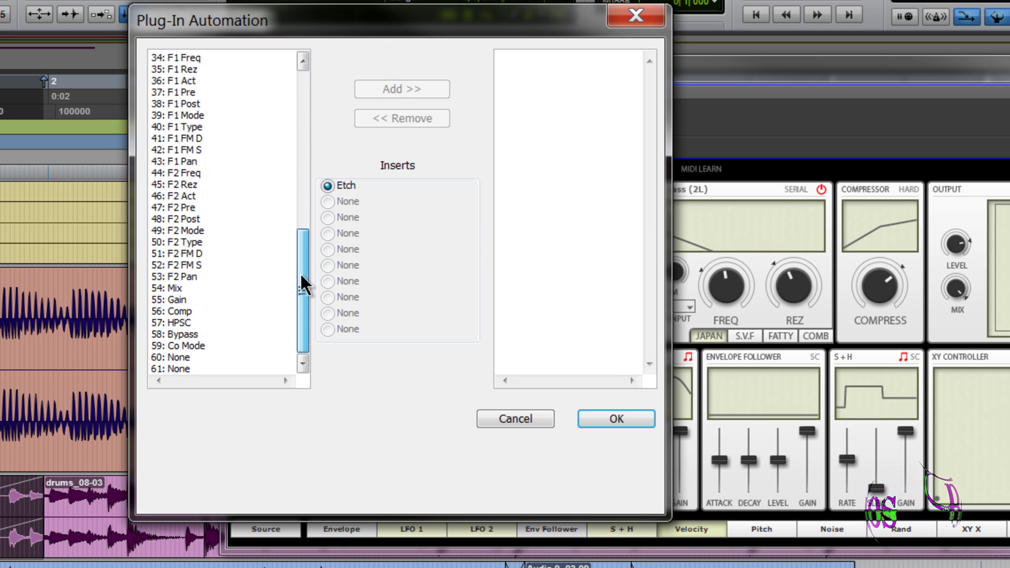
pyautogui.click(175, 287)
pyautogui.click(402, 90)
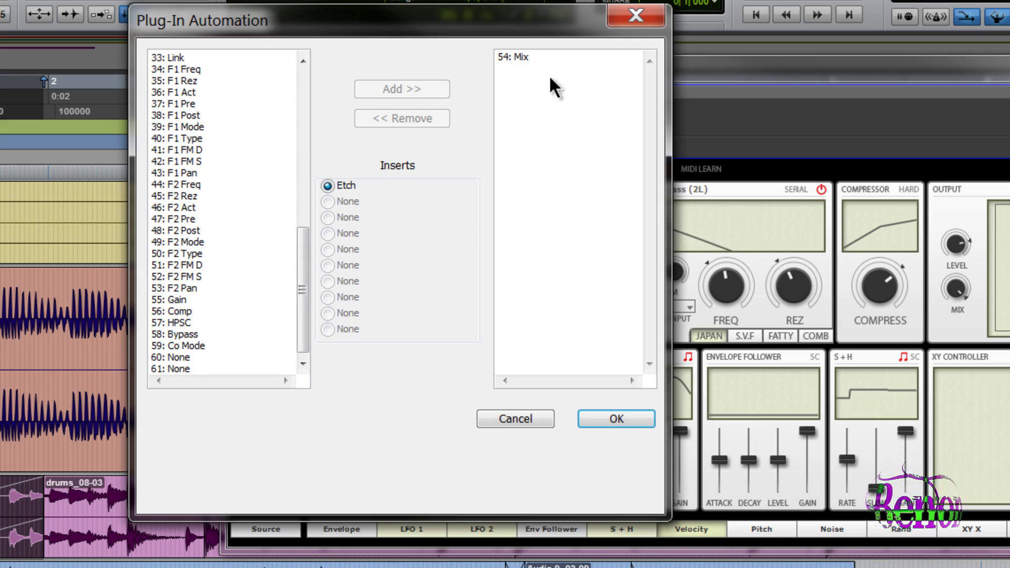
pyautogui.click(623, 415)
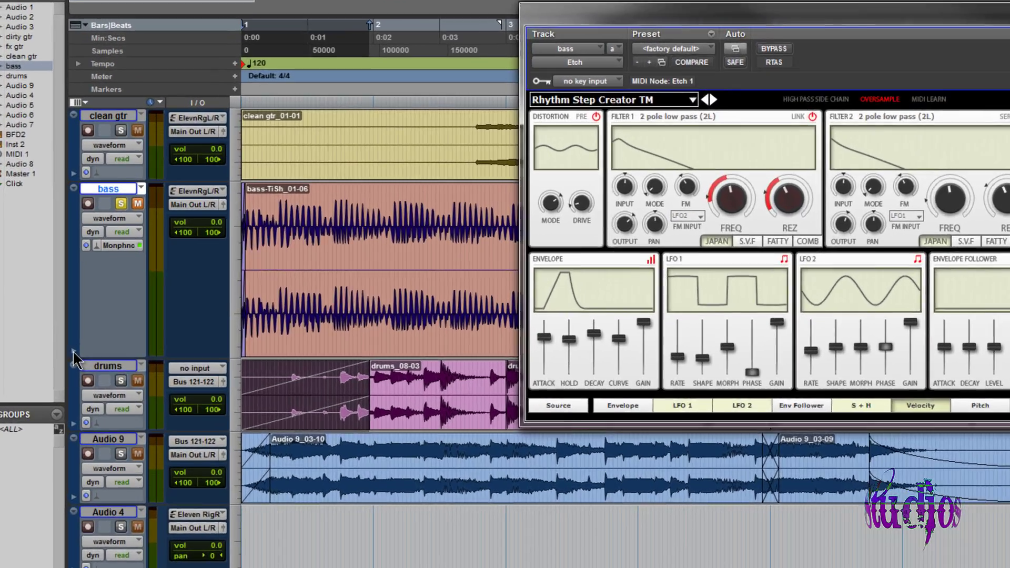
# - Show an automation lane under the bass track for Etch's 54: Mix parameter
pyautogui.click(87, 359)
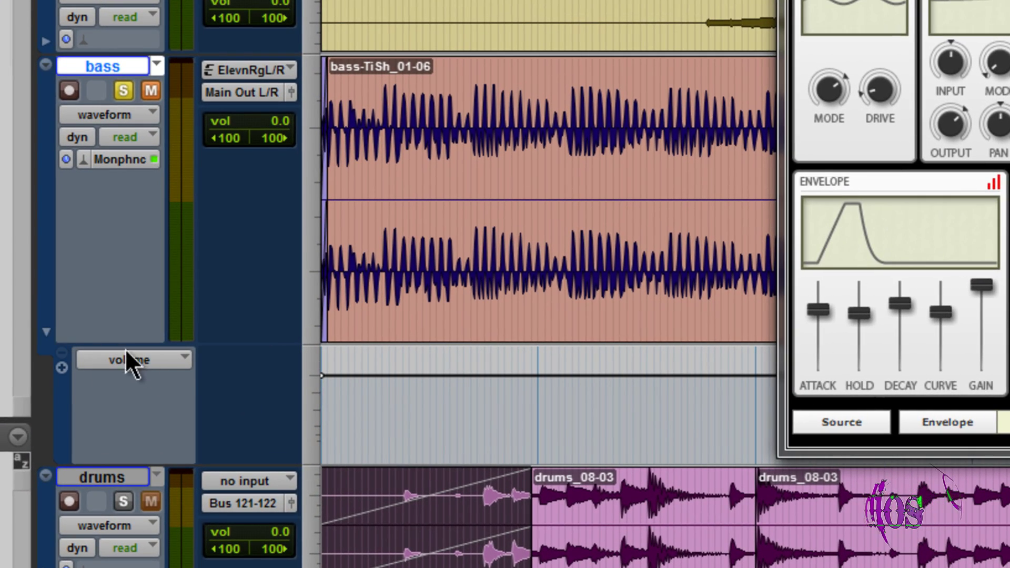
pyautogui.click(178, 359)
pyautogui.moveTo(119, 468)
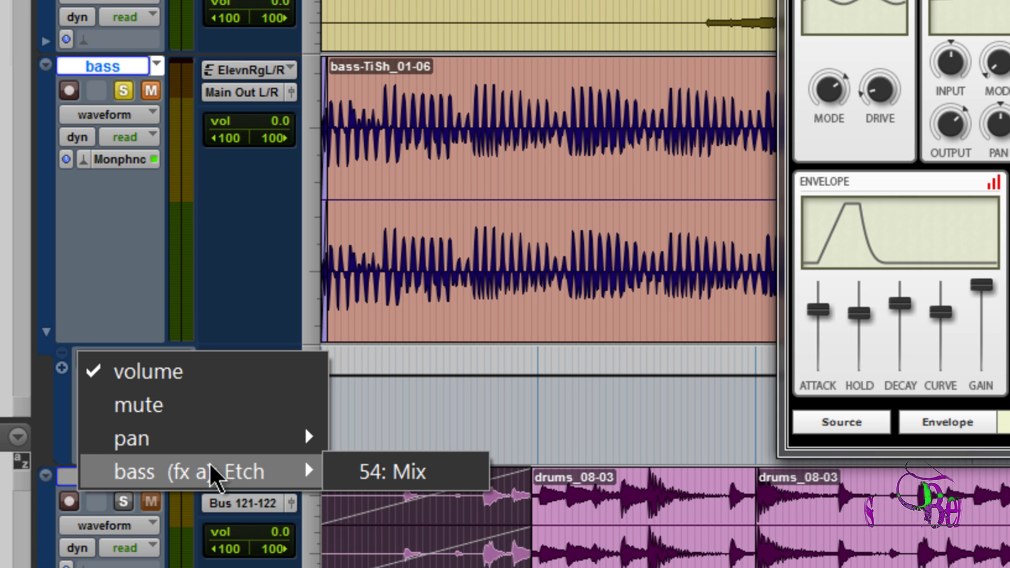
pyautogui.click(427, 481)
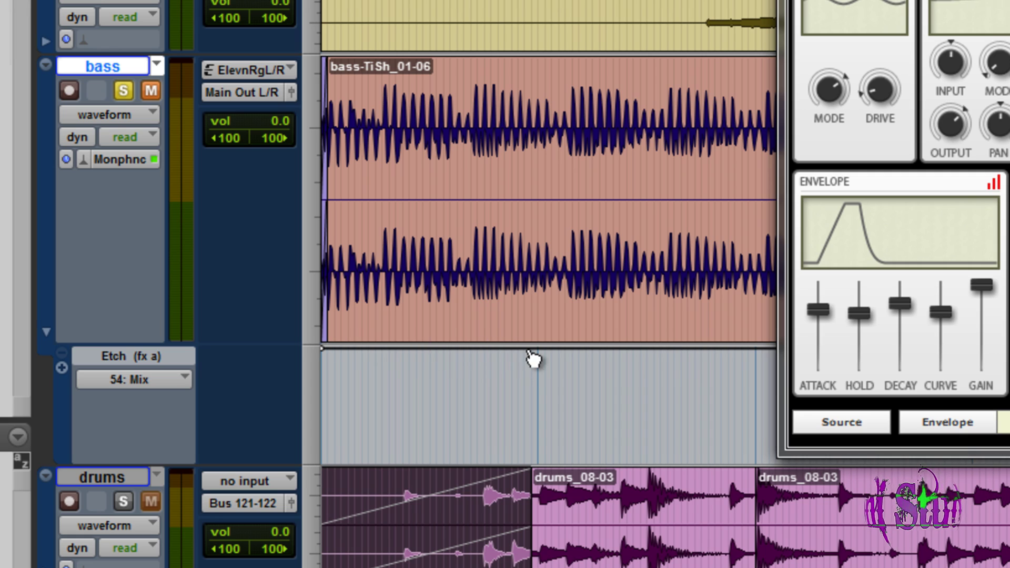
# - Shape the Mix automation into a ramp falling from maximum at bar 1 to minimum at bar 2, and play it back briefly
pyautogui.moveTo(543, 359); pyautogui.dragTo(541, 476)
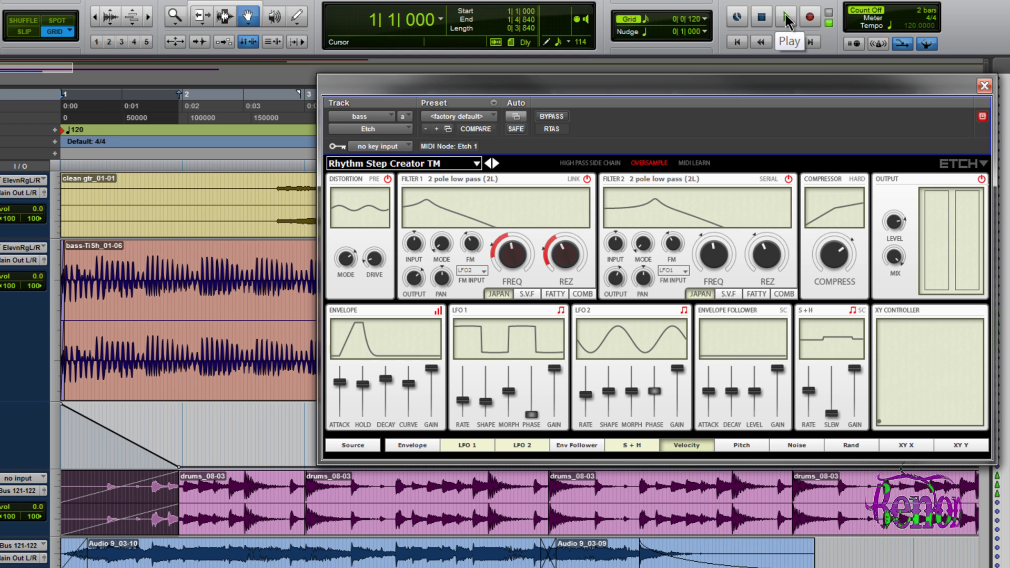
pyautogui.click(785, 16)
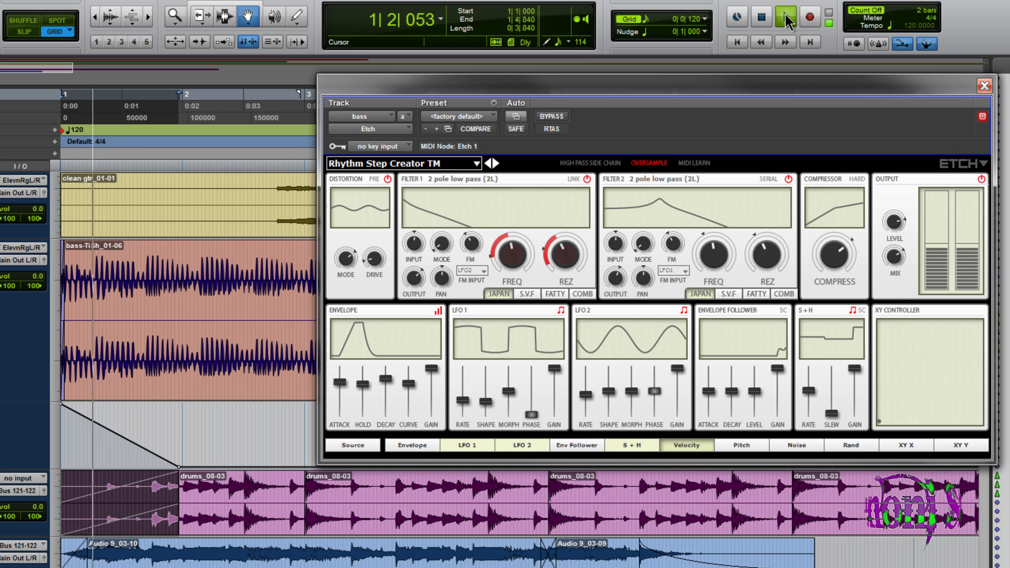
pyautogui.click(762, 18)
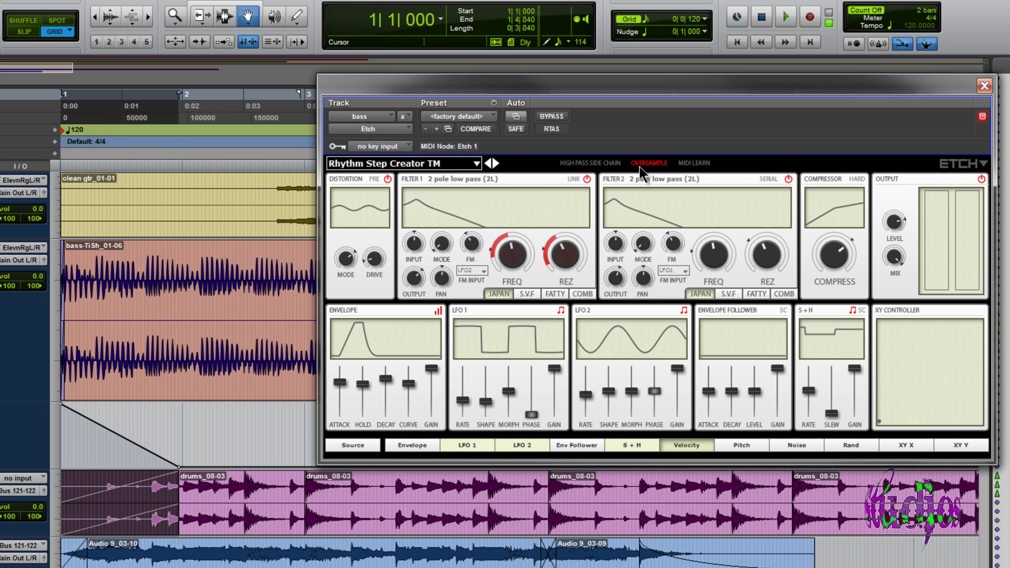
# - Add Etch's 18: SH Rate parameter to the bass track's plug-in automation
pyautogui.click(516, 116)
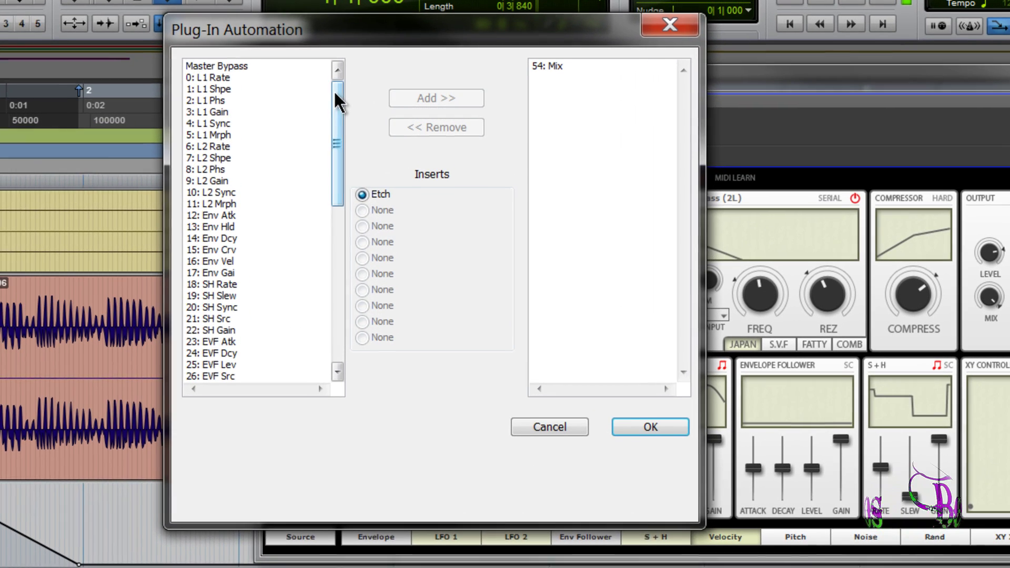
pyautogui.moveTo(365, 93); pyautogui.dragTo(333, 129)
pyautogui.click(214, 187)
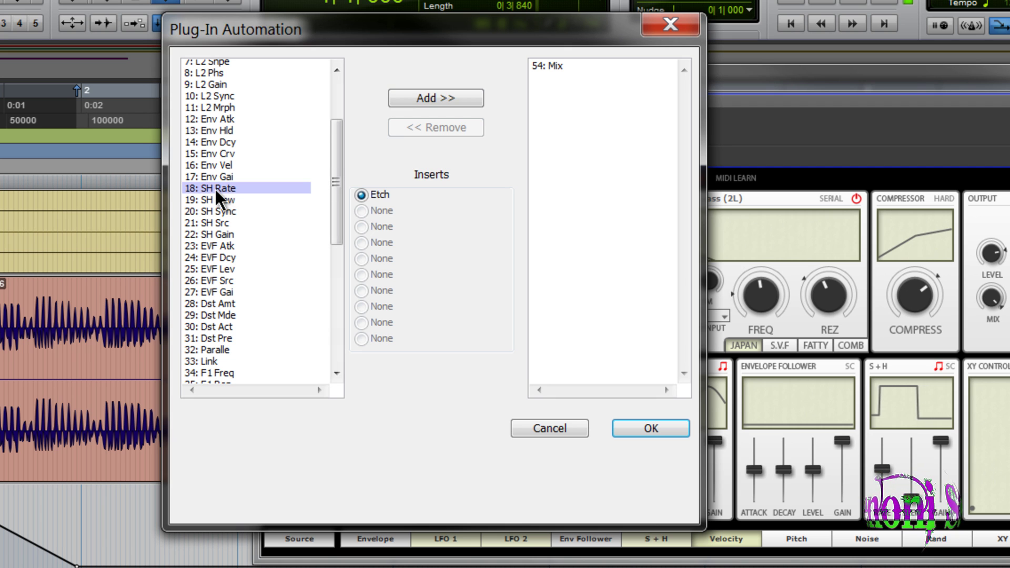
pyautogui.click(444, 98)
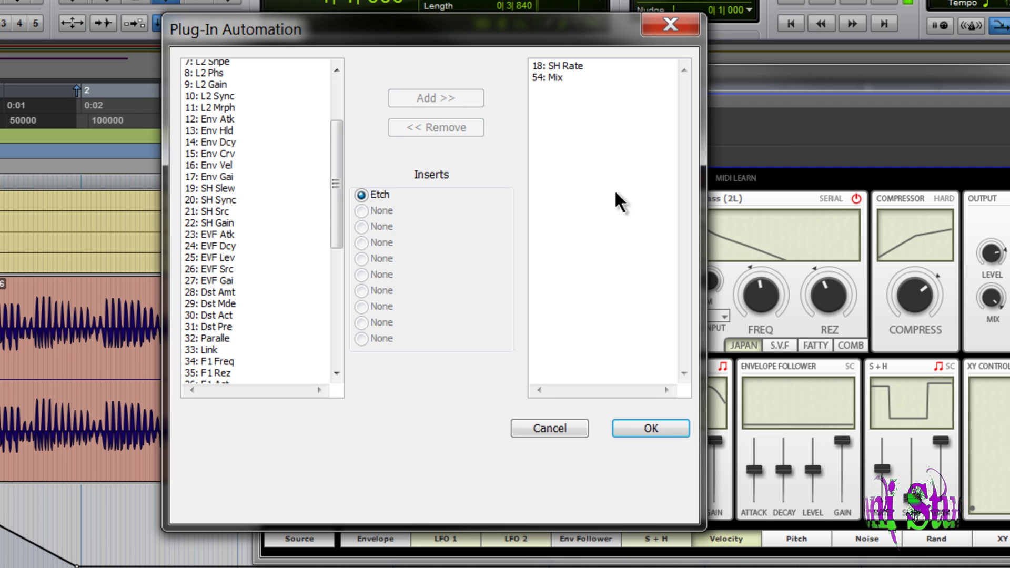
pyautogui.click(673, 424)
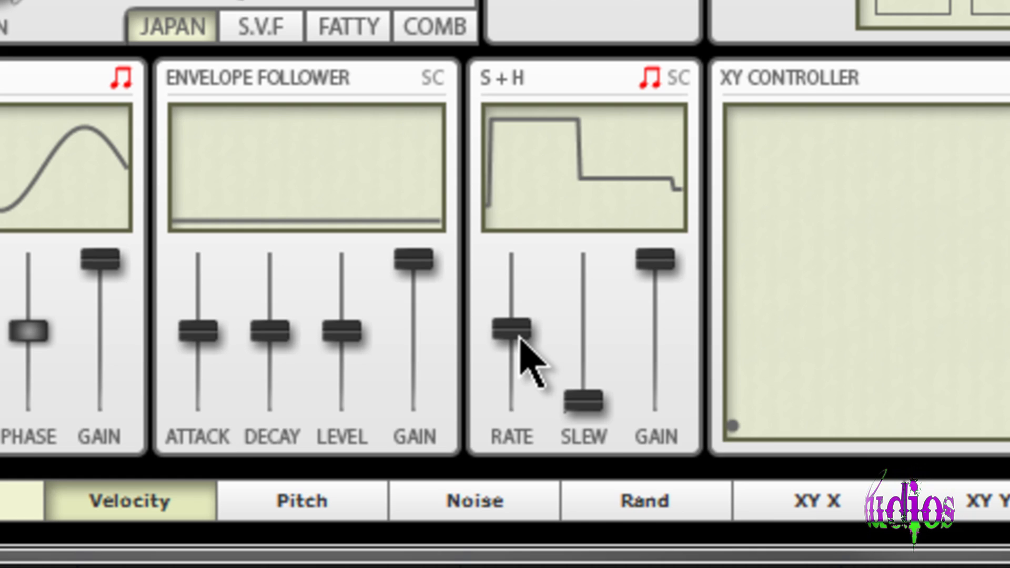
# - Try the S+H rate slider and show a second automation lane for 18: SH Rate below the Mix lane
pyautogui.moveTo(881, 468); pyautogui.dragTo(887, 479)
pyautogui.moveTo(521, 352)
pyautogui.mouseDown()
pyautogui.moveTo(522, 397)
pyautogui.moveTo(521, 332)
pyautogui.moveTo(523, 345)
pyautogui.mouseUp()
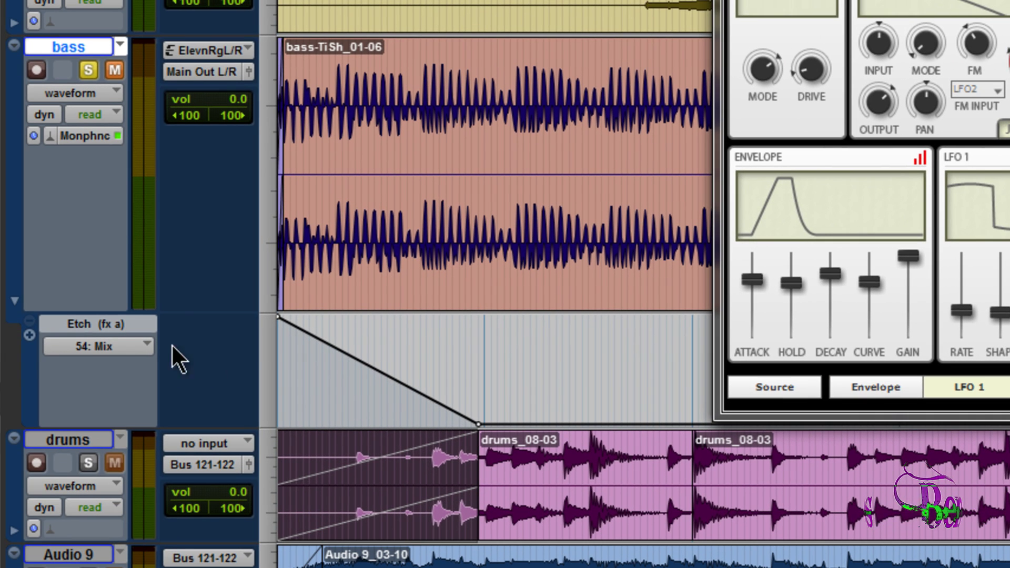
pyautogui.click(29, 335)
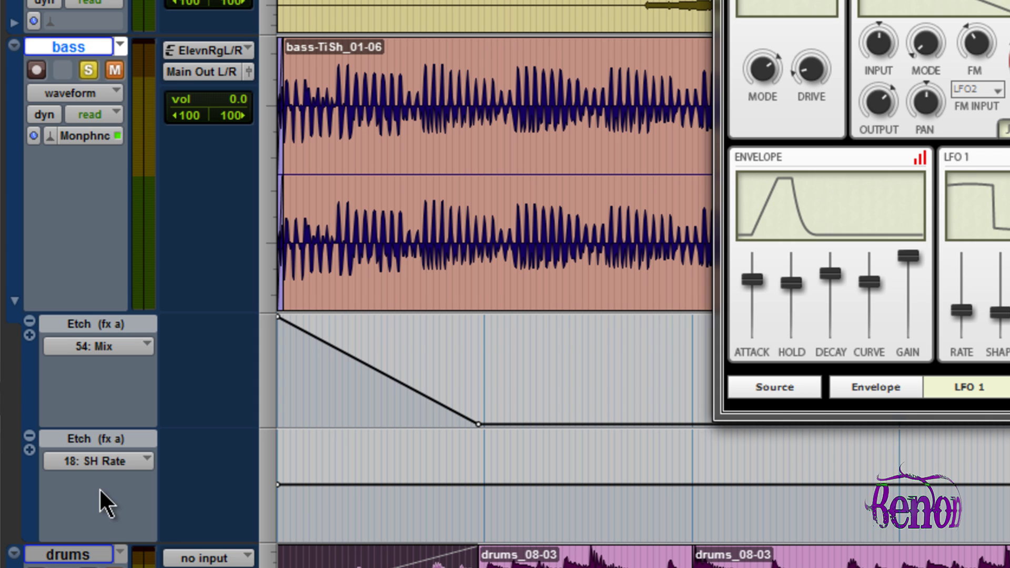
# - Raise the SH Rate automation line to maximum, shape it into a zigzag of peaks and dips across bar 1, and play it back
pyautogui.moveTo(316, 507); pyautogui.dragTo(286, 428)
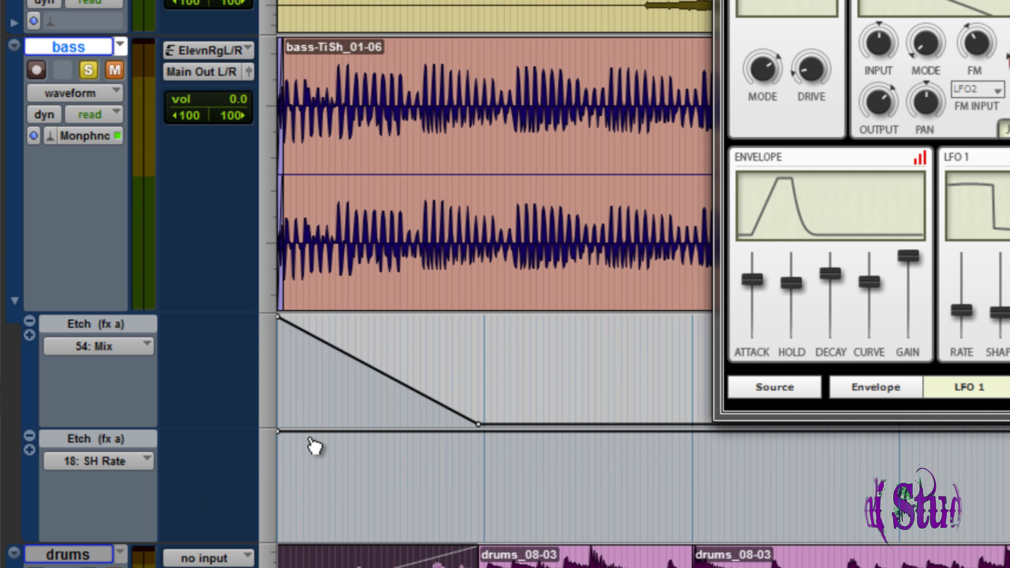
pyautogui.moveTo(313, 433); pyautogui.dragTo(484, 431)
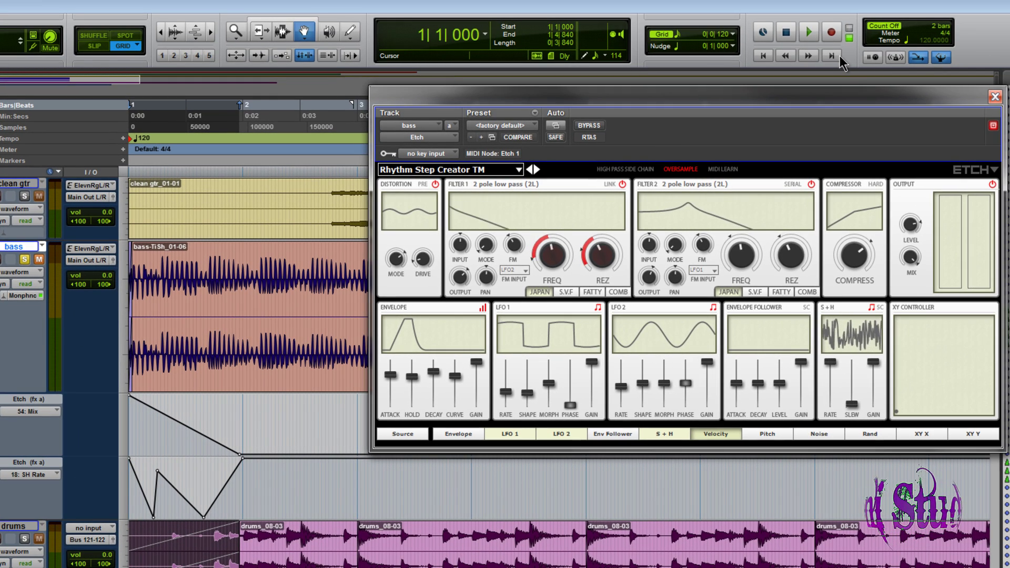
pyautogui.click(810, 35)
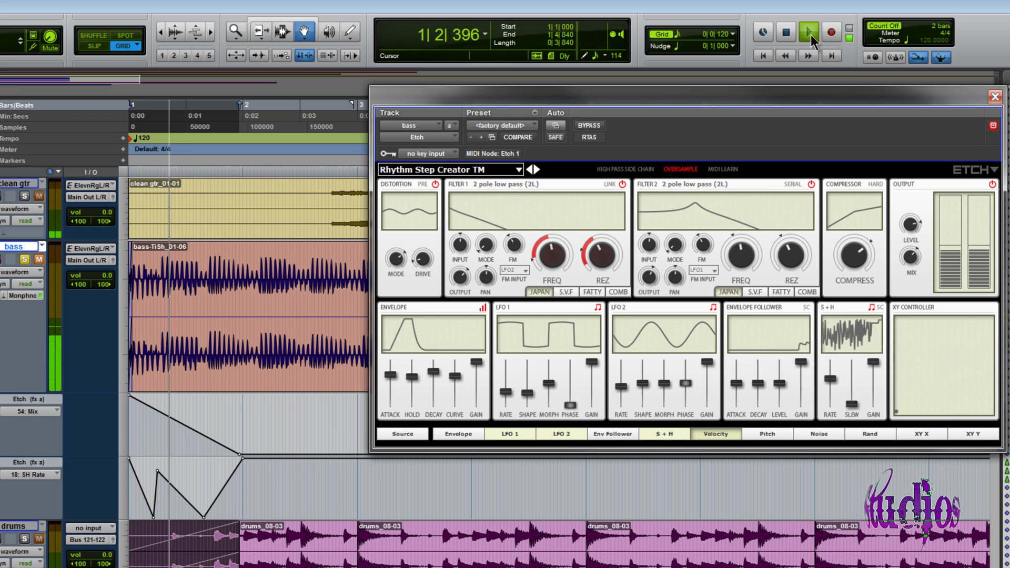
pyautogui.click(787, 34)
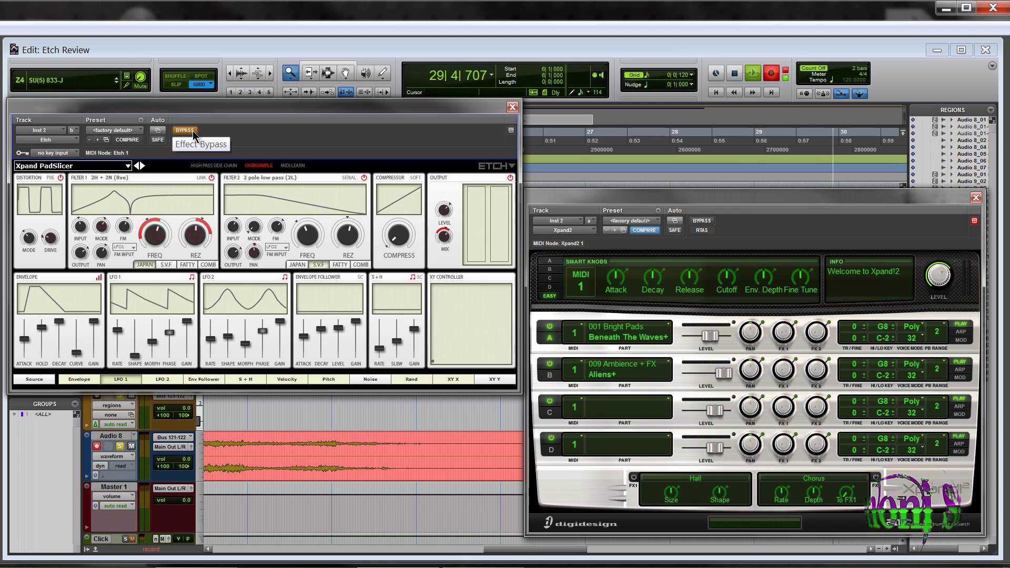
# - Take Etch off bypass on the Inst 2 track and sweep filter 1's frequency upward while recording the Xpand2 pad
pyautogui.click(193, 133)
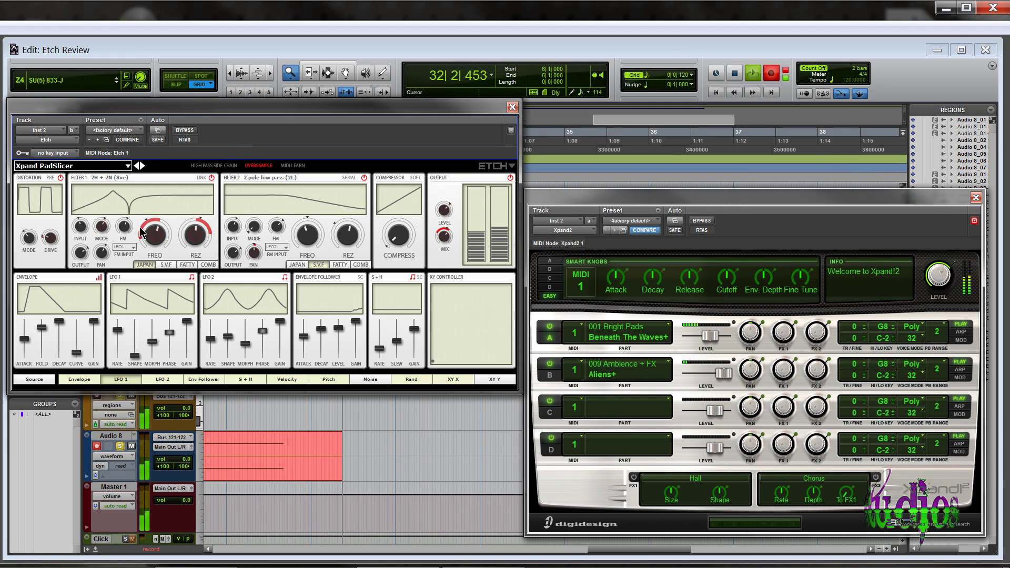
pyautogui.moveTo(148, 238)
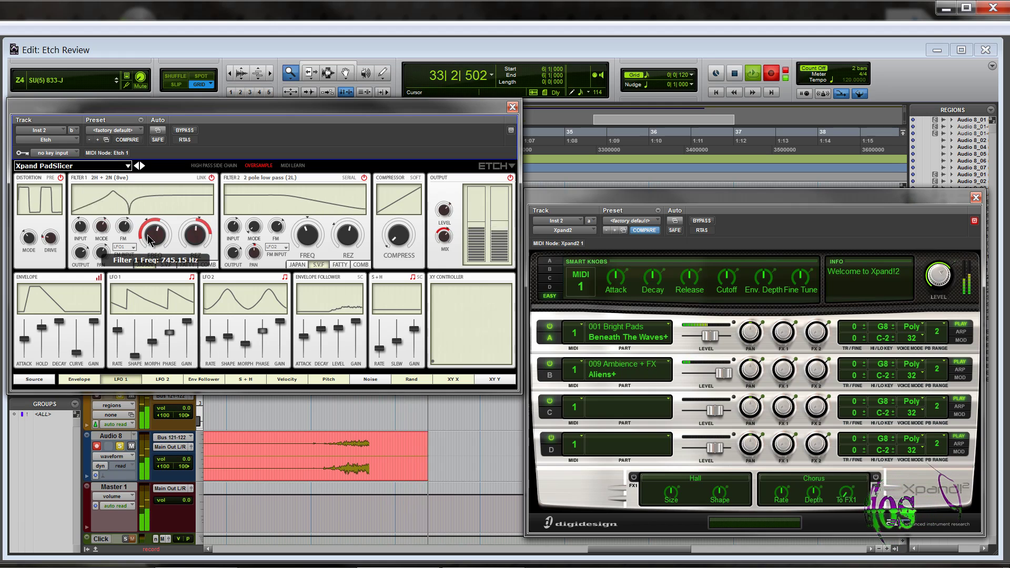
pyautogui.moveTo(148, 238); pyautogui.dragTo(161, 218)
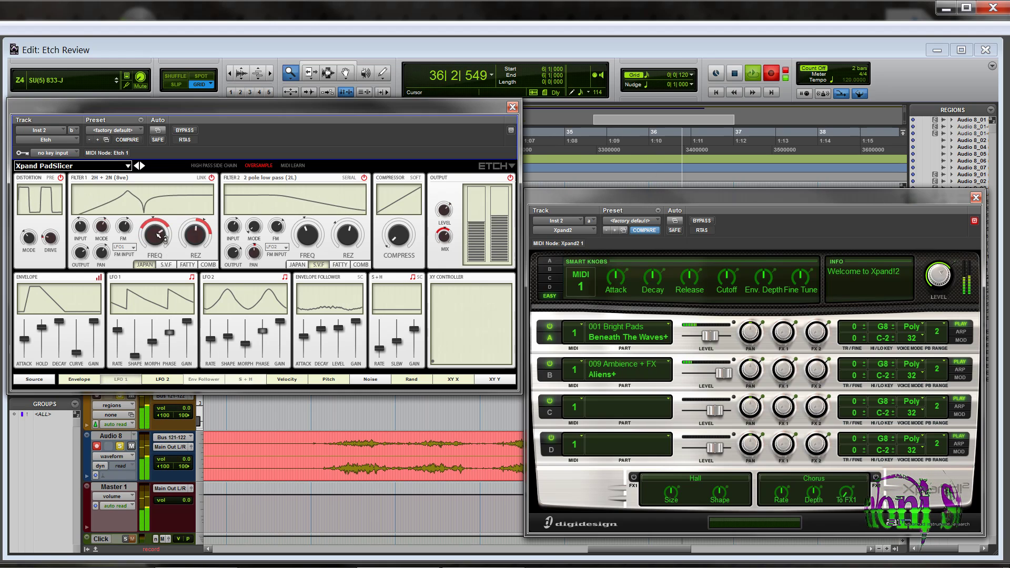
pyautogui.moveTo(160, 254)
pyautogui.moveTo(158, 296); pyautogui.dragTo(161, 195)
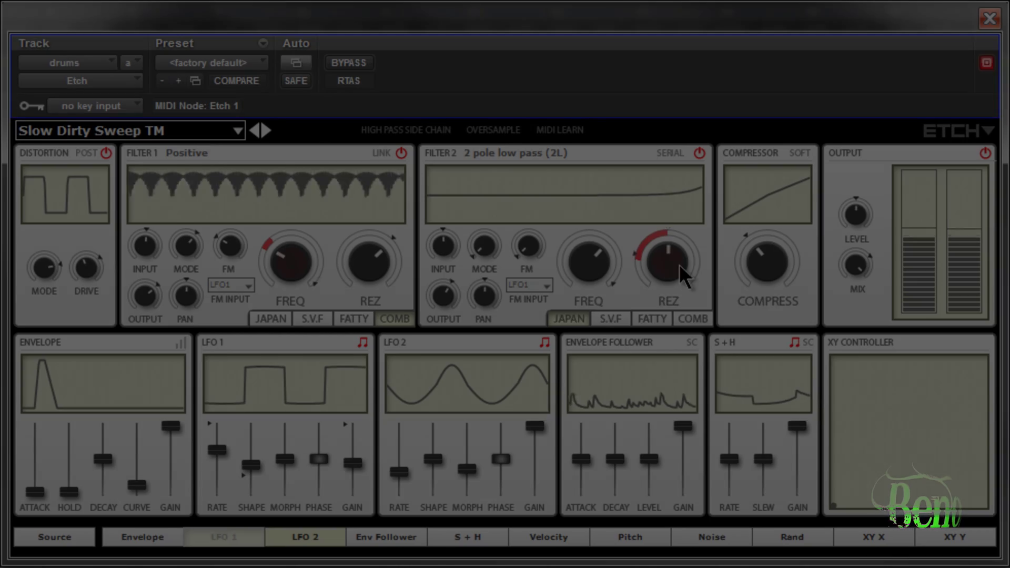
# - Adjust filter 2's resonance, frequency and FM along with LFO 1's rate in the drums track's Etch during playback
pyautogui.moveTo(679, 264); pyautogui.dragTo(662, 322)
pyautogui.moveTo(589, 259); pyautogui.dragTo(586, 312)
pyautogui.moveTo(535, 244); pyautogui.dragTo(542, 160)
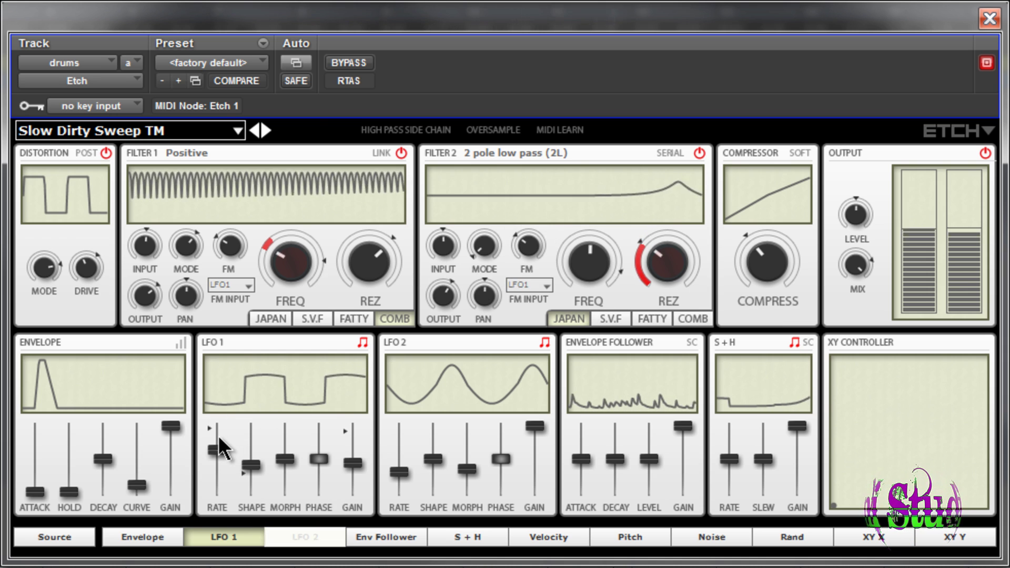
pyautogui.moveTo(213, 447); pyautogui.dragTo(220, 426)
pyautogui.moveTo(667, 262); pyautogui.dragTo(706, 126)
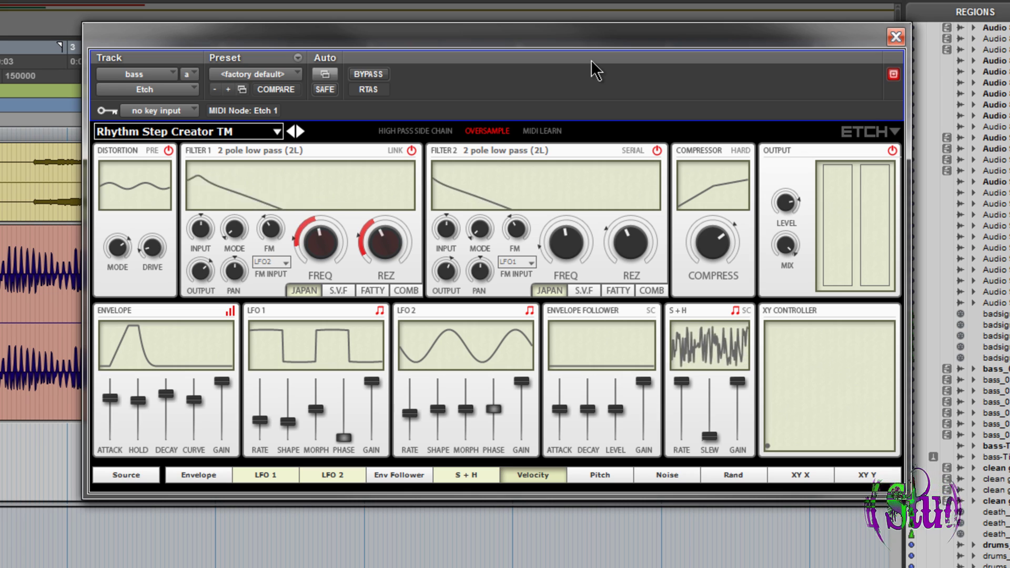
# - Browse Etch's preset categories on the bass track and load Drum Loop Cruncher DV from 4 Heavy Colouration
pyautogui.click(238, 130)
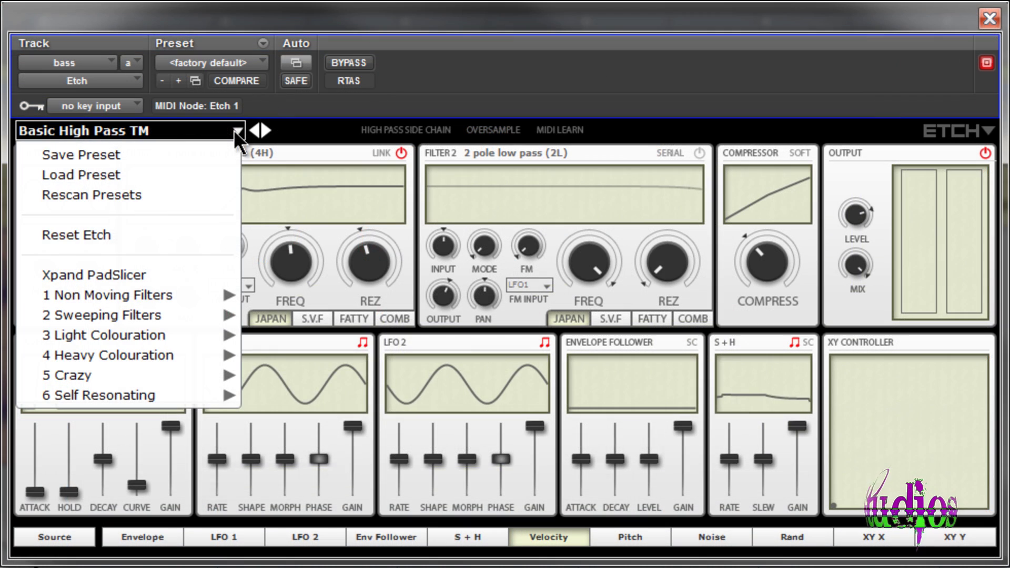
pyautogui.moveTo(163, 302)
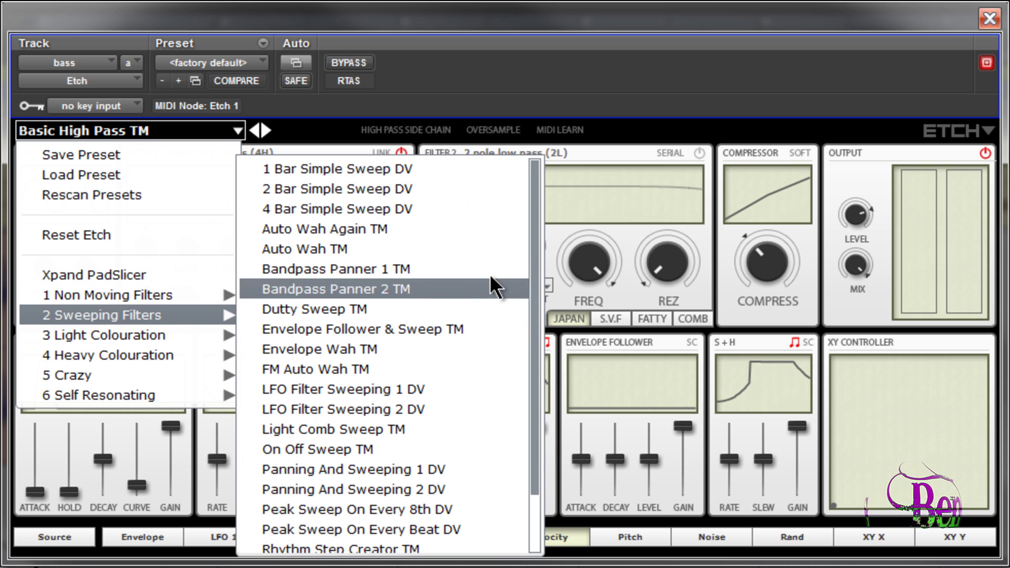
pyautogui.moveTo(537, 235); pyautogui.dragTo(535, 303)
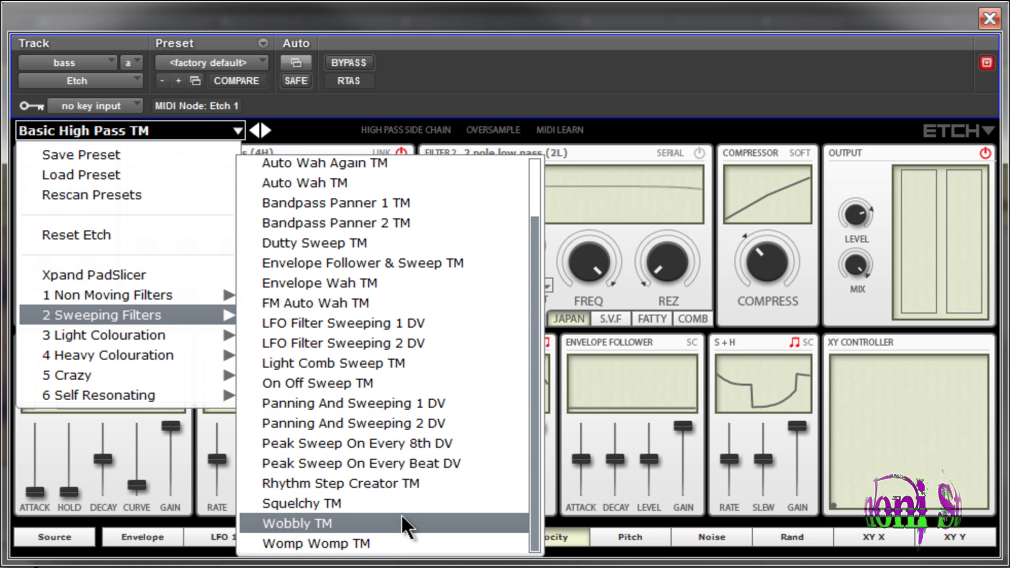
pyautogui.moveTo(175, 335)
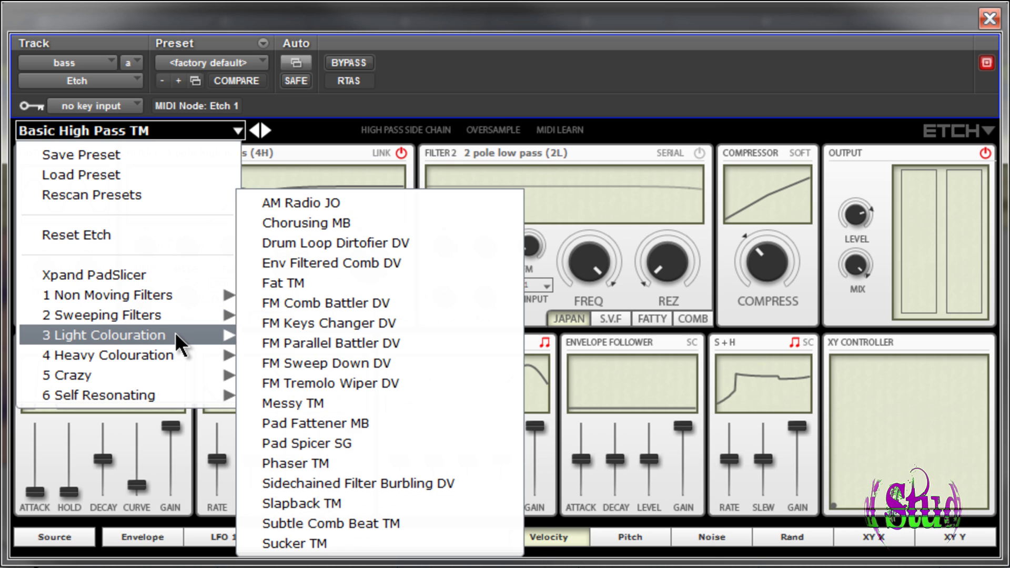
pyautogui.moveTo(225, 351)
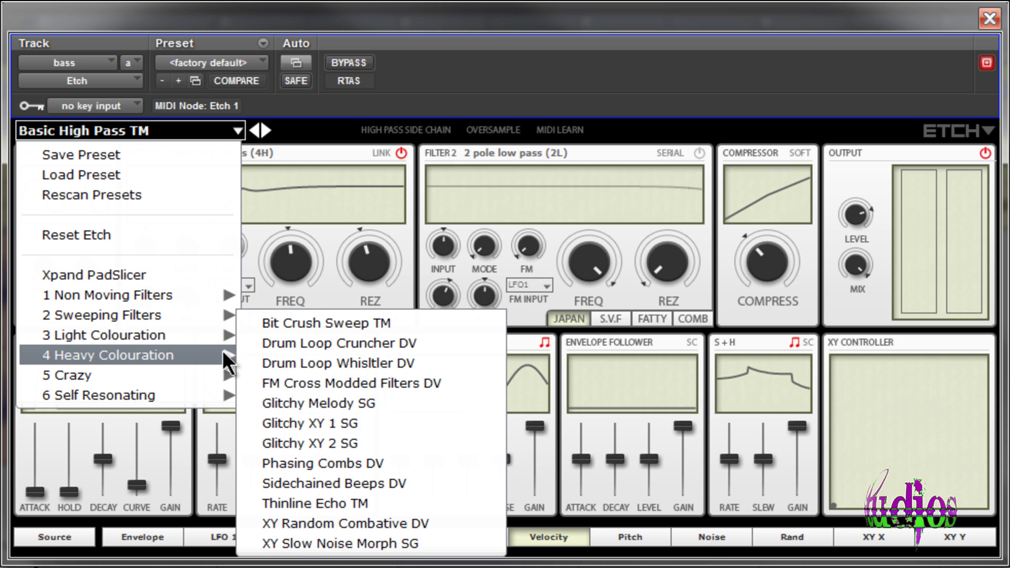
pyautogui.moveTo(213, 373)
pyautogui.moveTo(208, 396)
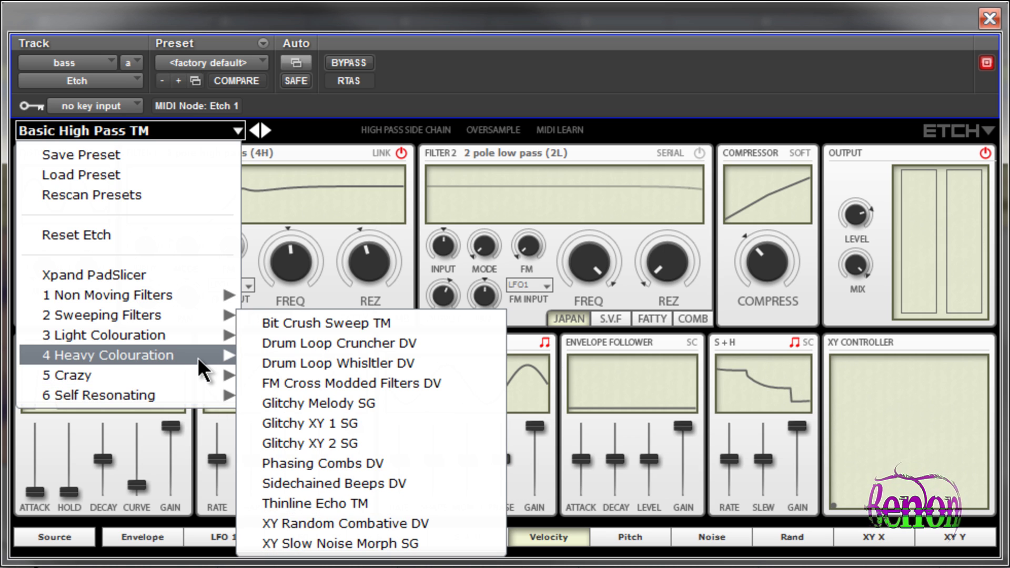
pyautogui.click(298, 349)
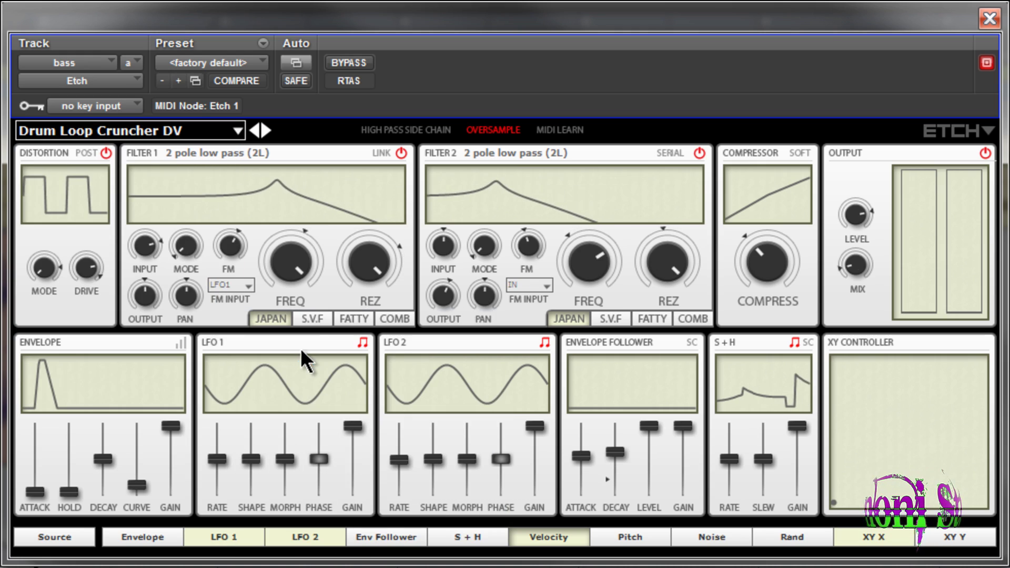